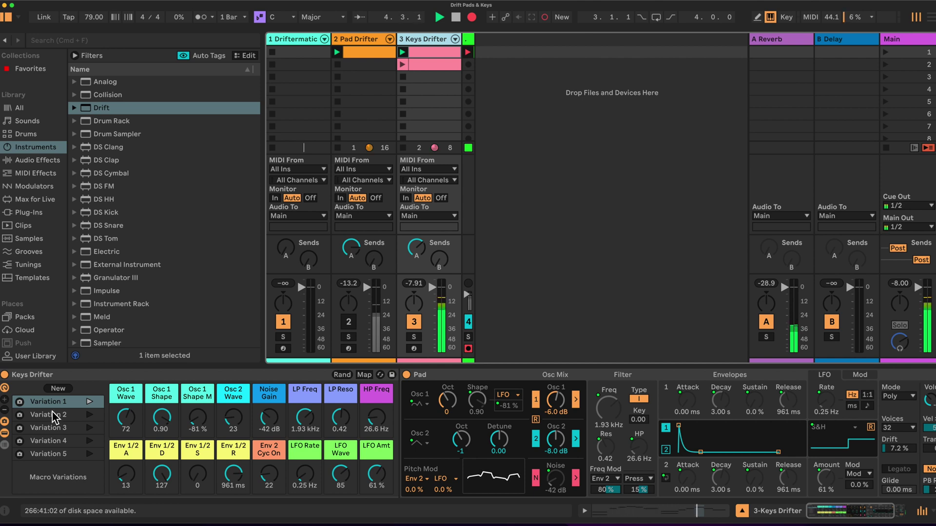
Cycle Keys Drifter's rack through Variations 2–5, launch its scene 2 clip, then return to Variation 1
click(53, 416)
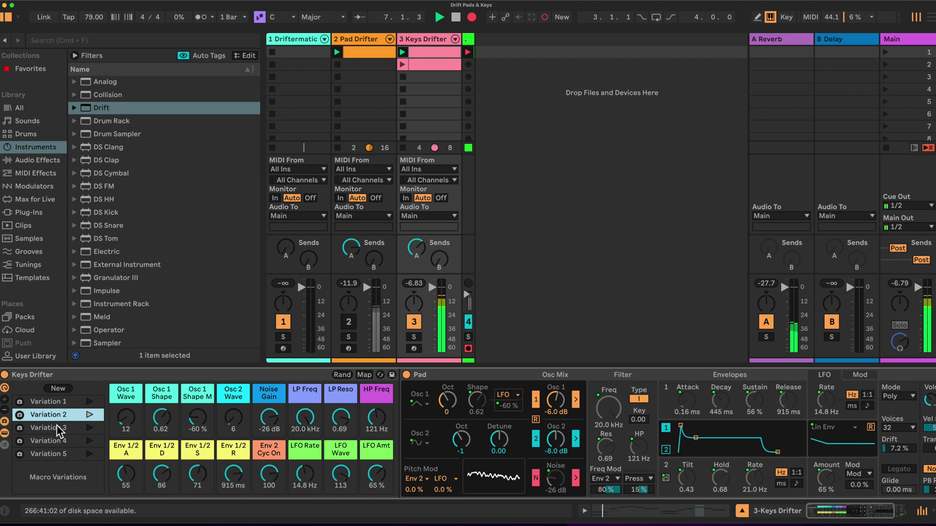
click(57, 429)
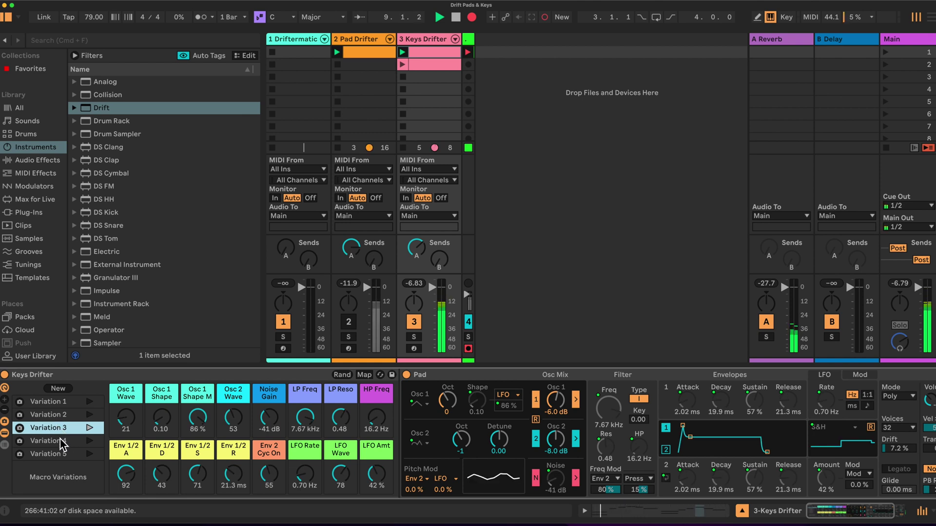
click(61, 442)
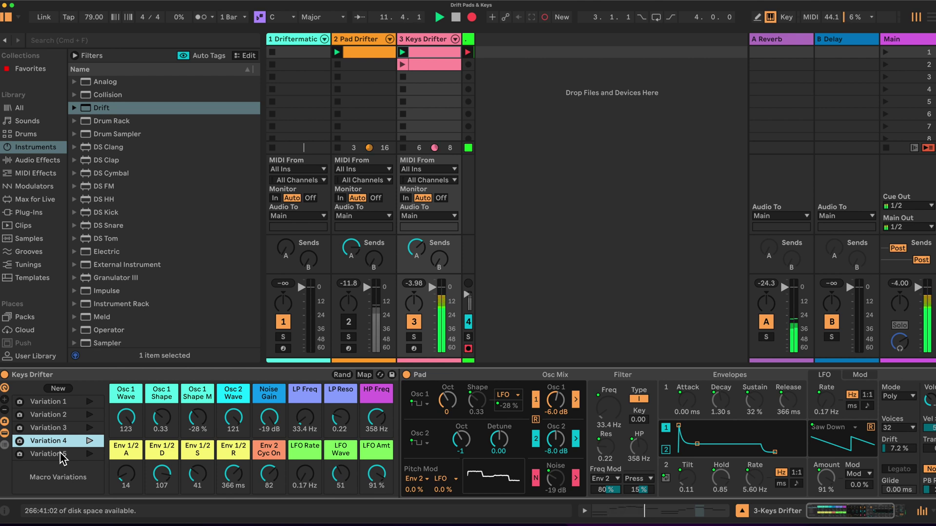
click(62, 456)
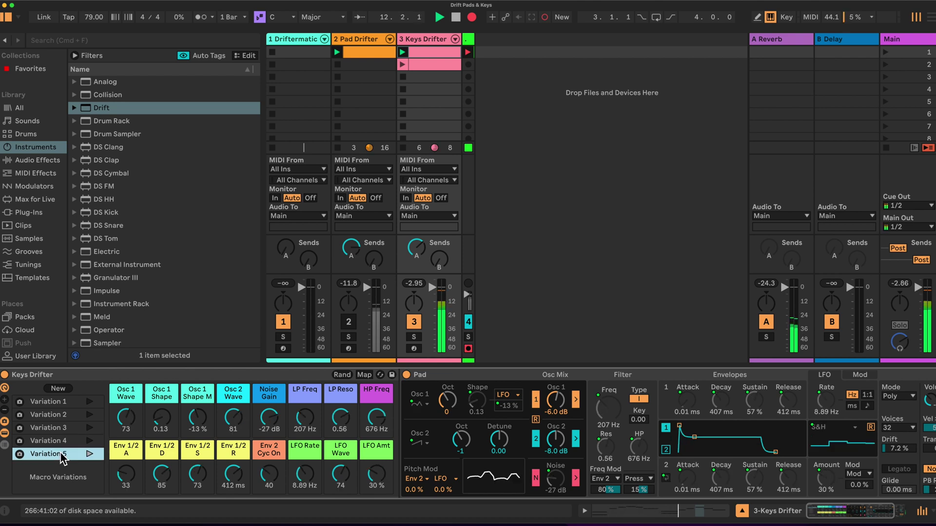
click(403, 65)
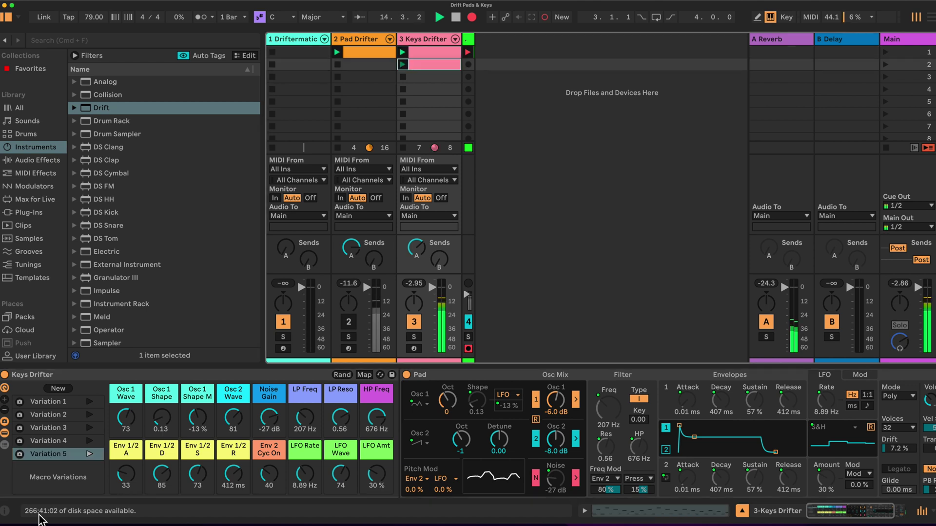
click(60, 402)
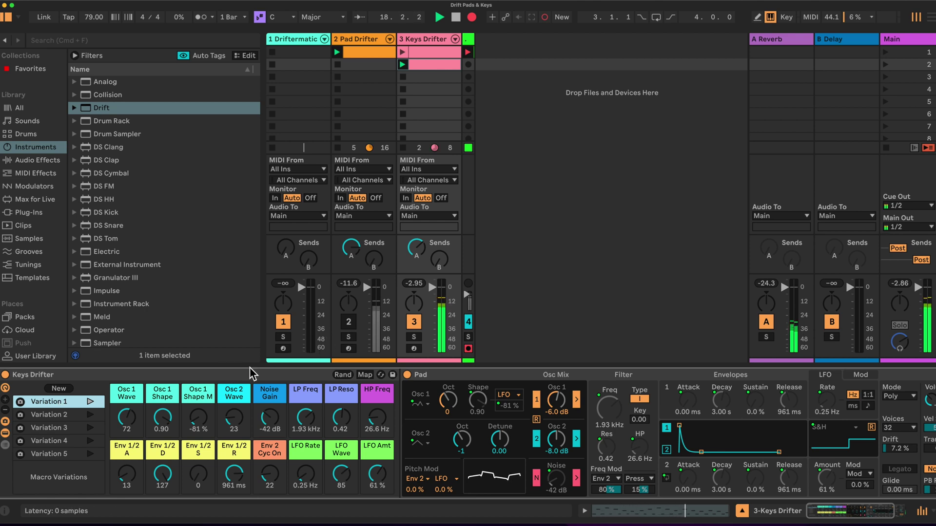
Mute the Keys Drifter track and select the Pad Drifter track
click(410, 326)
click(347, 324)
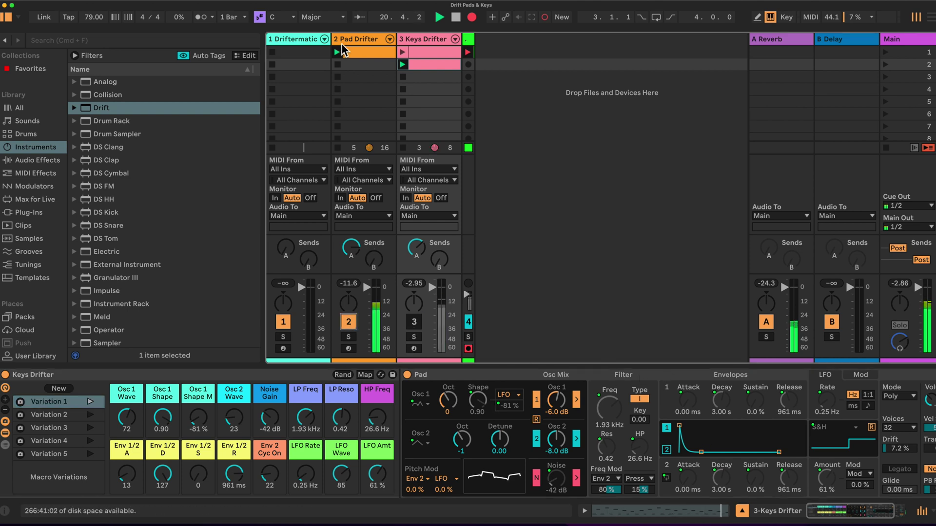
click(360, 43)
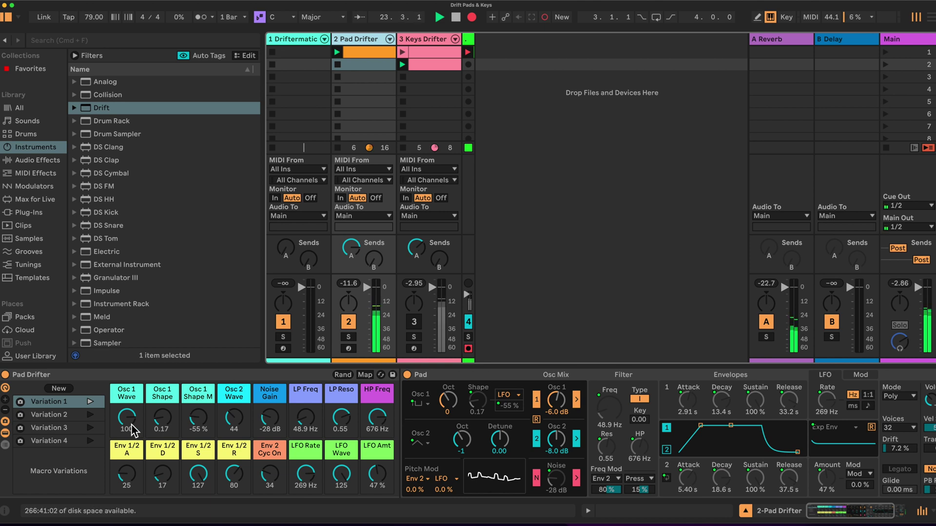
Recall Pad Drifter's rack Variations 2, 3 and 4 in turn
click(65, 417)
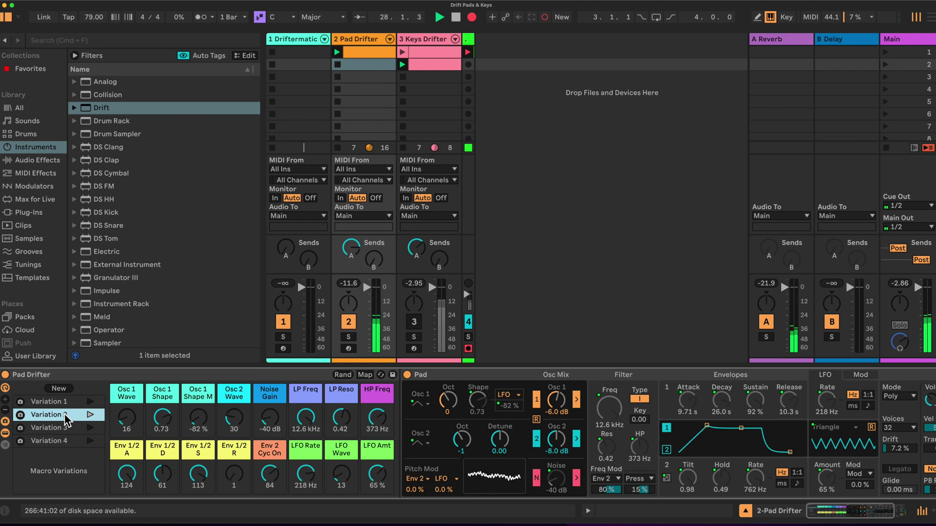
click(67, 429)
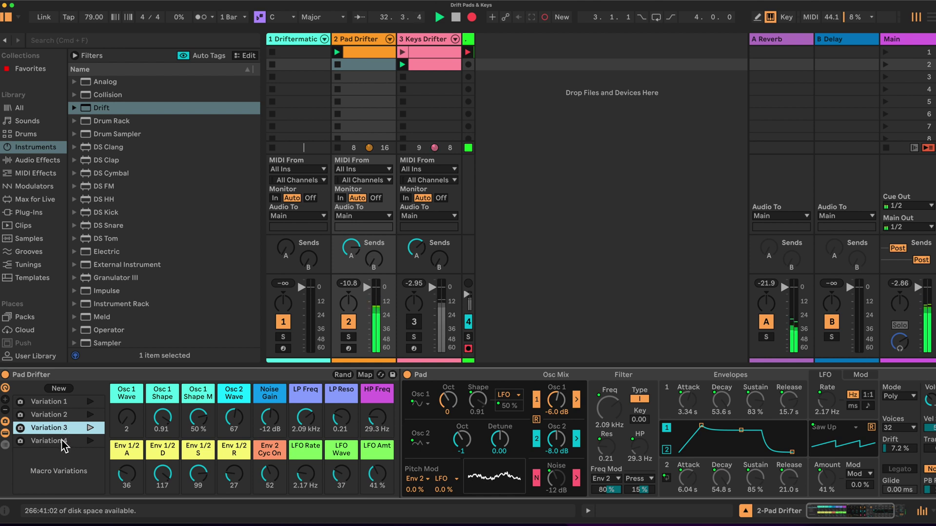
click(62, 442)
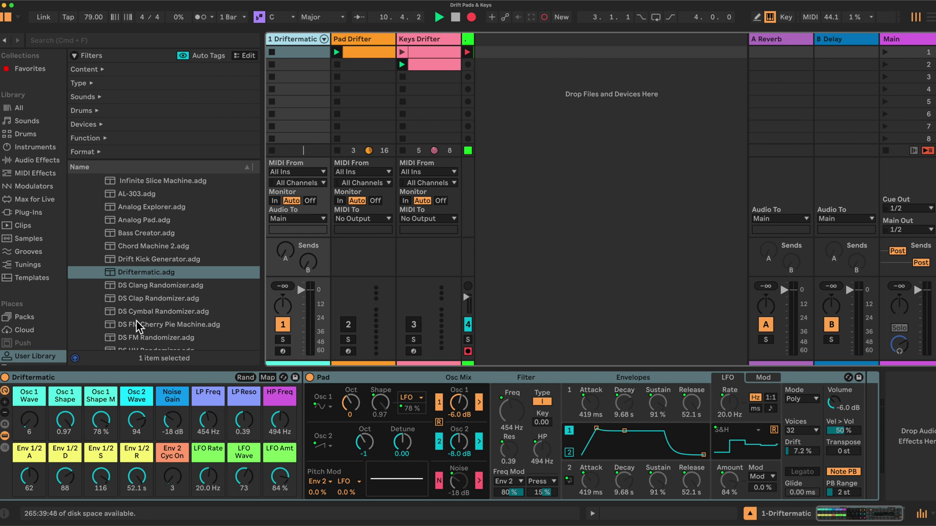
Load Driftermatic.adg from the User Library onto the empty Pad Drifter track
click(144, 389)
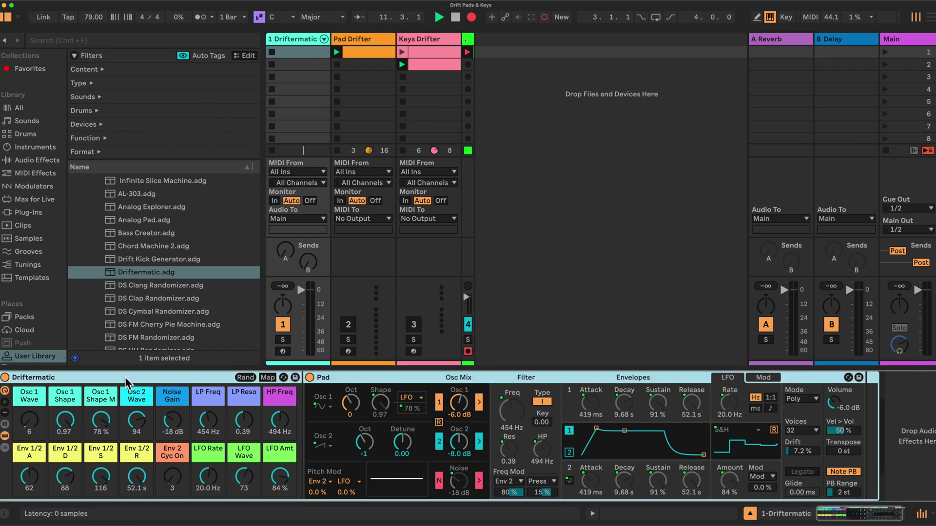
click(356, 39)
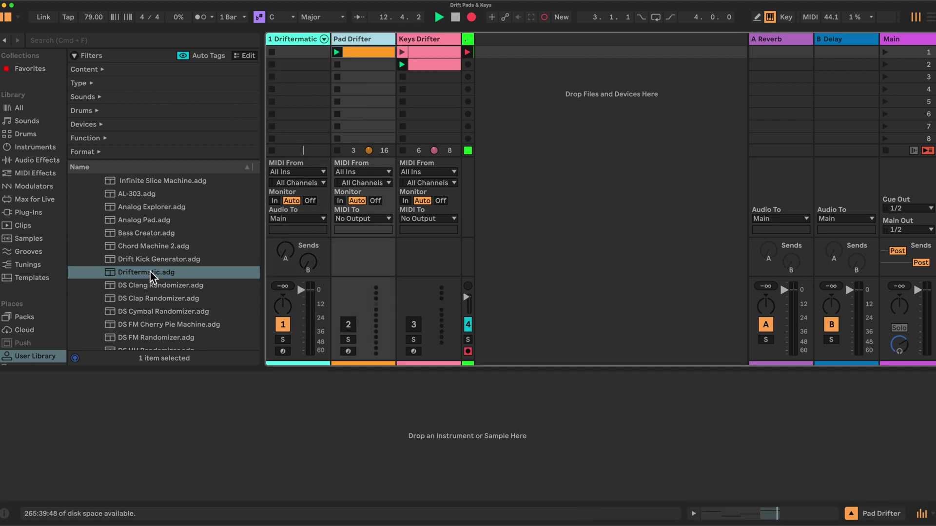
drag(150, 271, 167, 431)
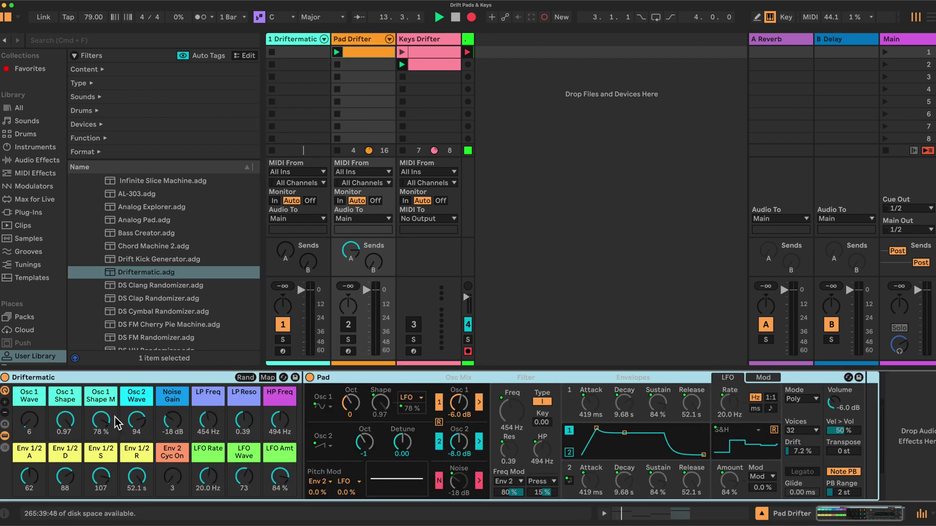
Rename the Driftermatic rack to 'Pad Drifter'
right_click(33, 377)
click(67, 257)
text(P)
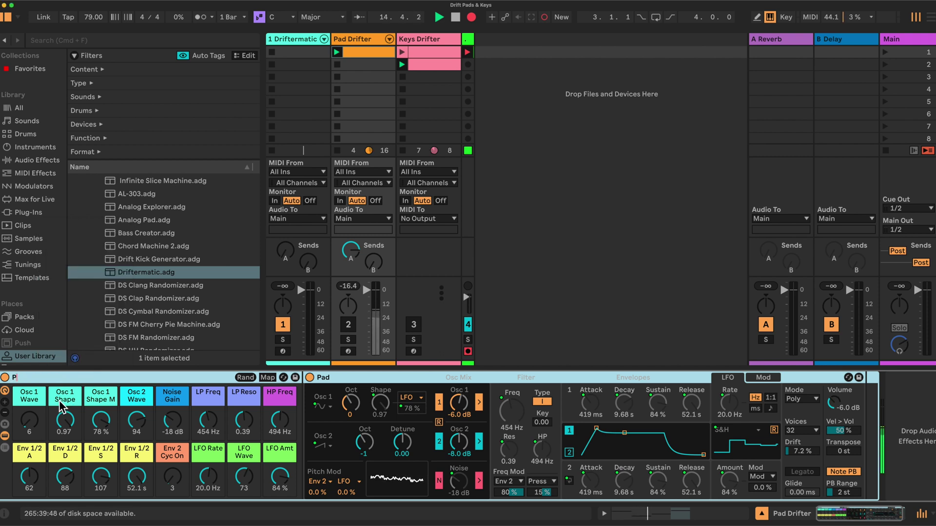
text(ad Drifter)
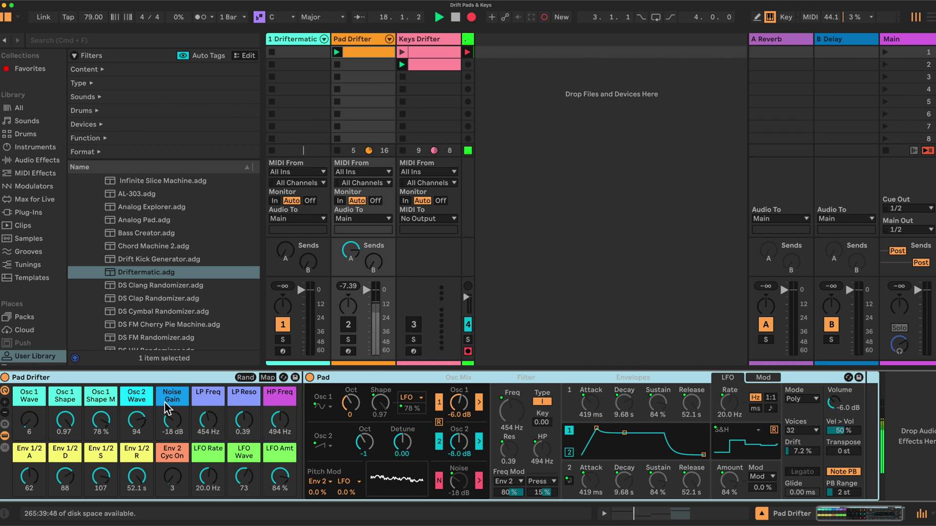
In Map mode, set macro maximums: Noise Gain 2.0 dB, LP Reso 0.75, HP Freq 2.00 kHz
click(267, 379)
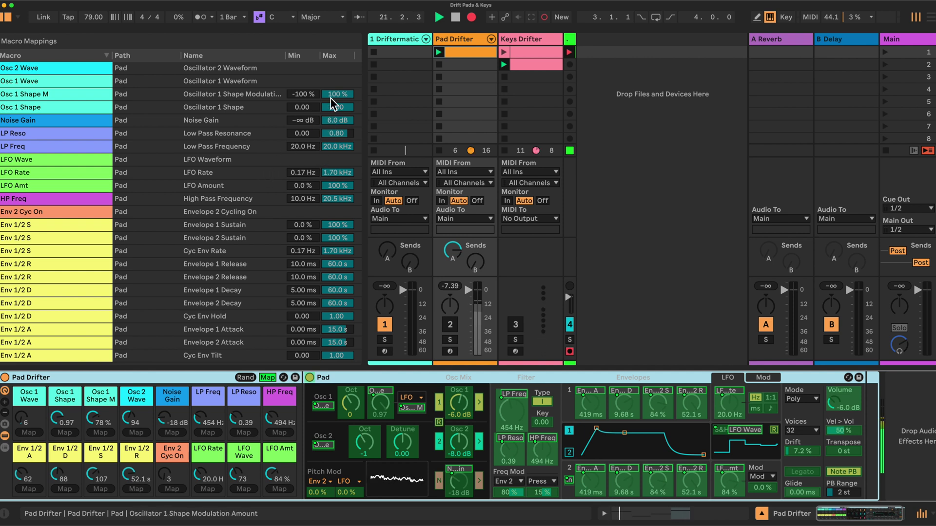
click(337, 122)
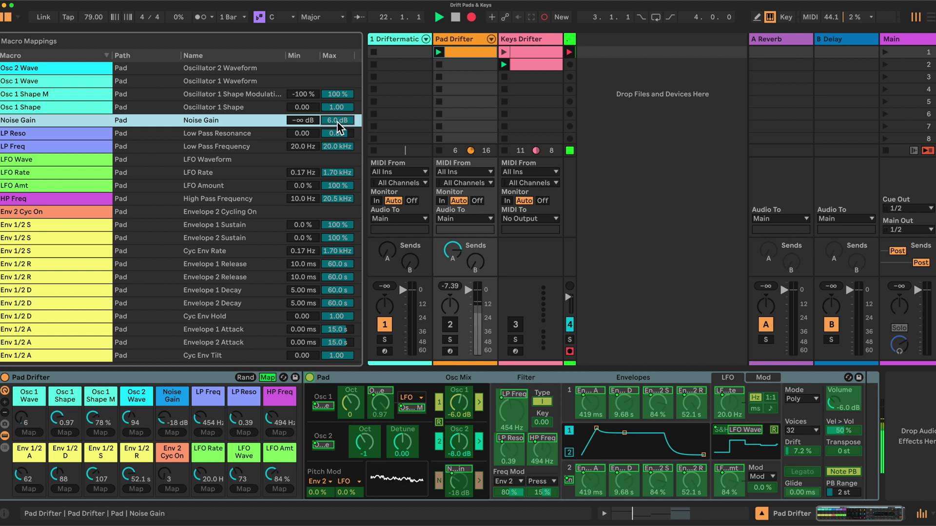
text(2)
key(Return)
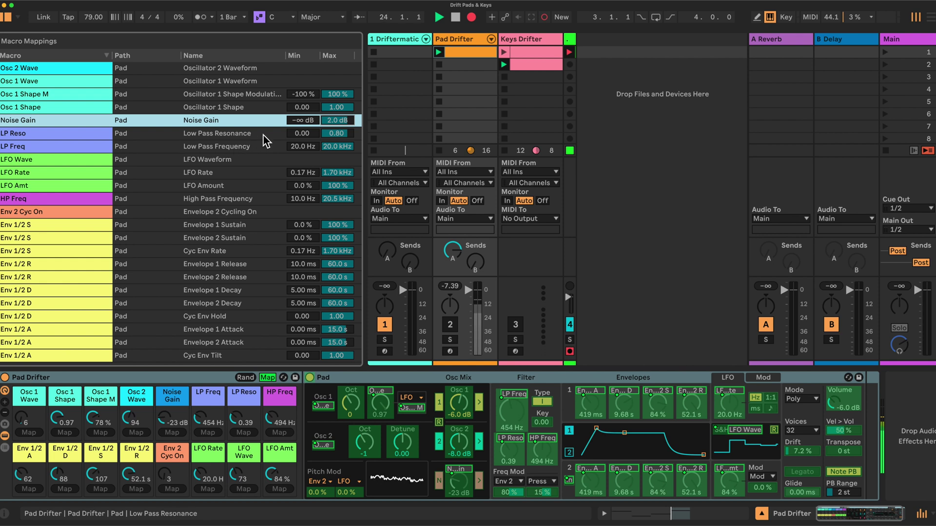
click(340, 133)
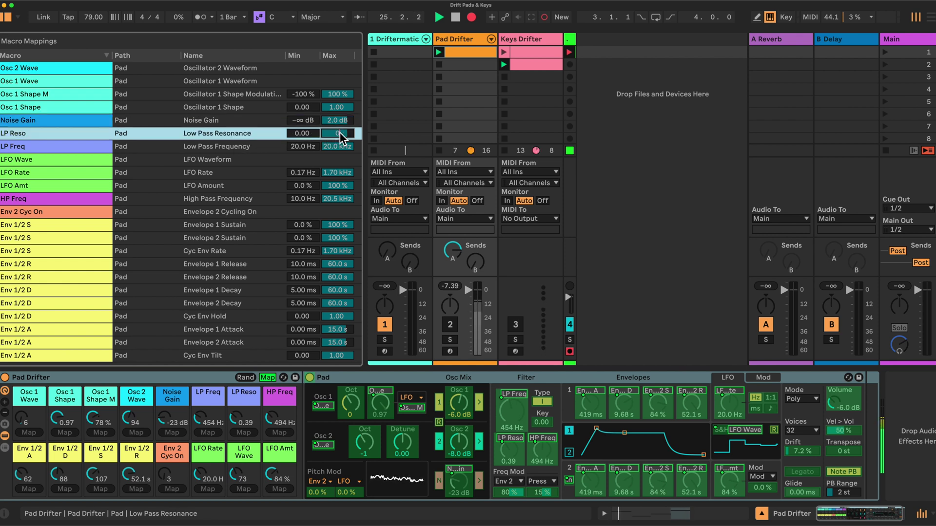
text(0.75)
key(Return)
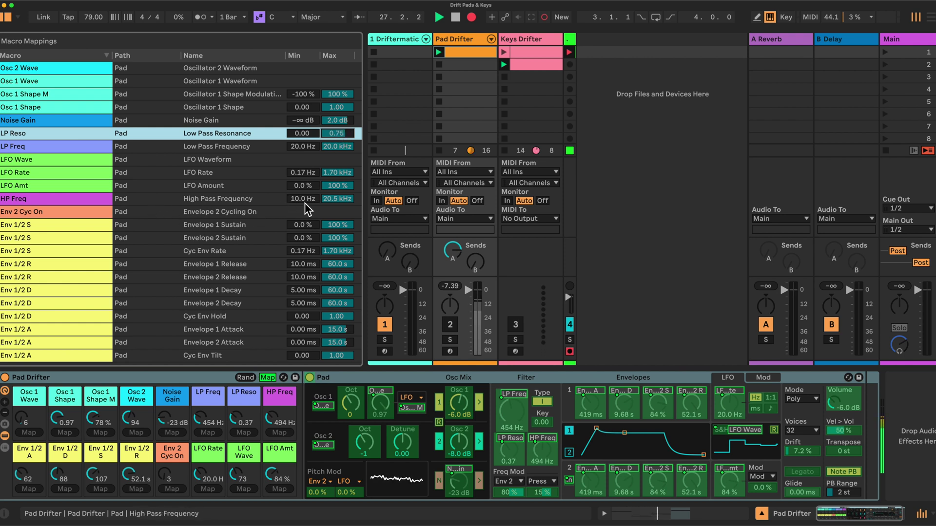
click(326, 198)
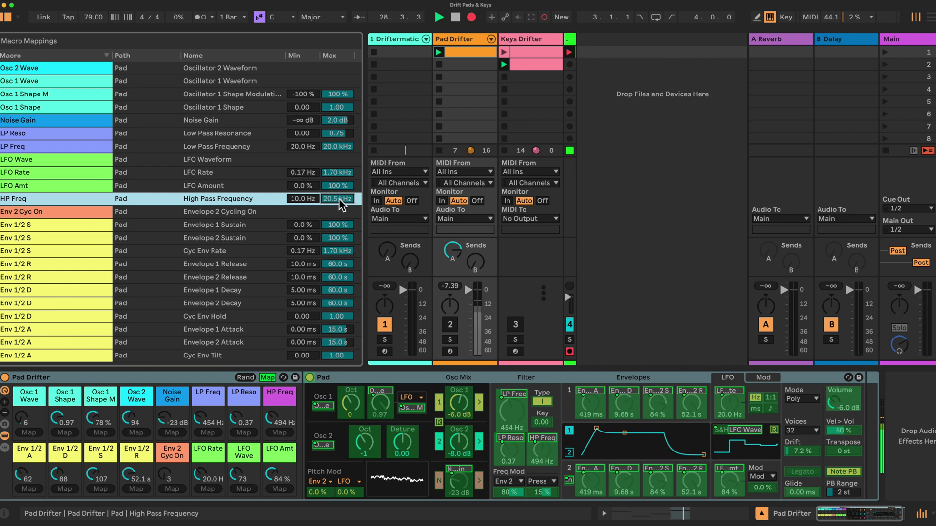
drag(340, 204, 339, 217)
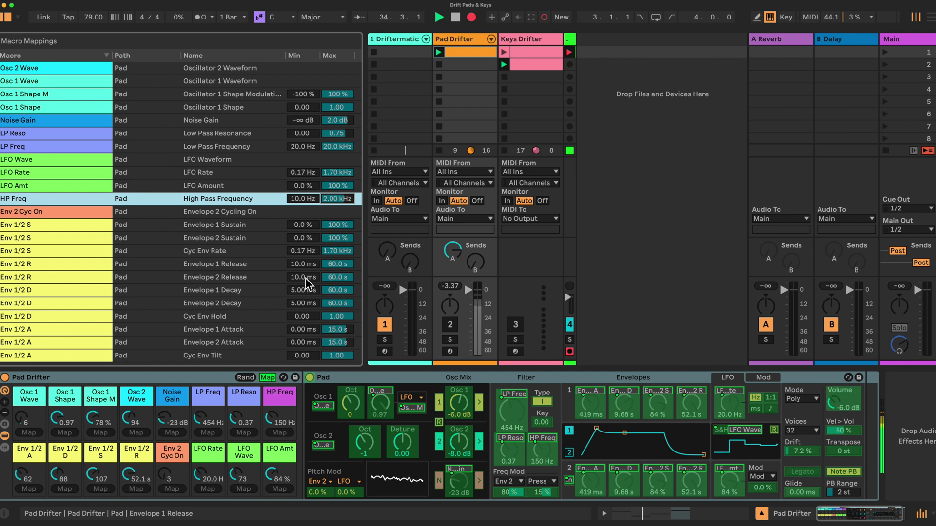
Set Envelope 1 and 2 Sustain minimums to 20% and 30%
click(306, 226)
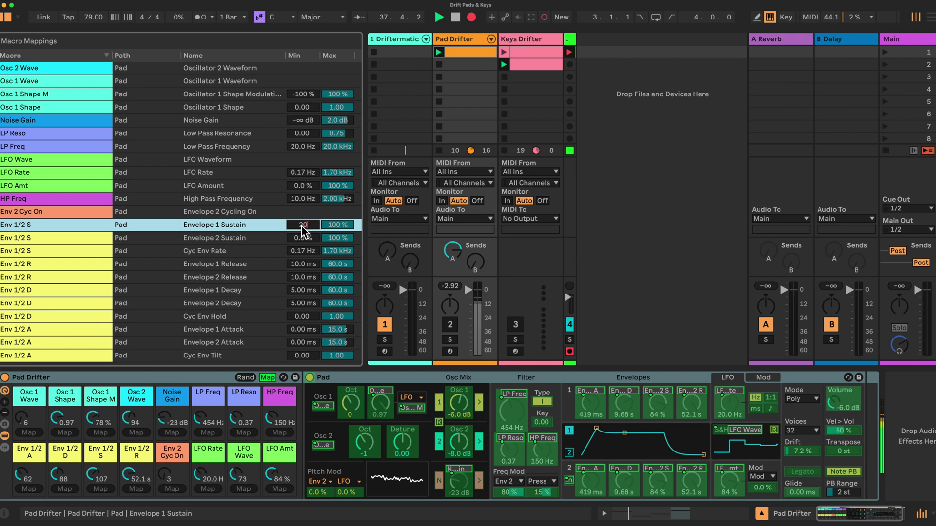
key(Return)
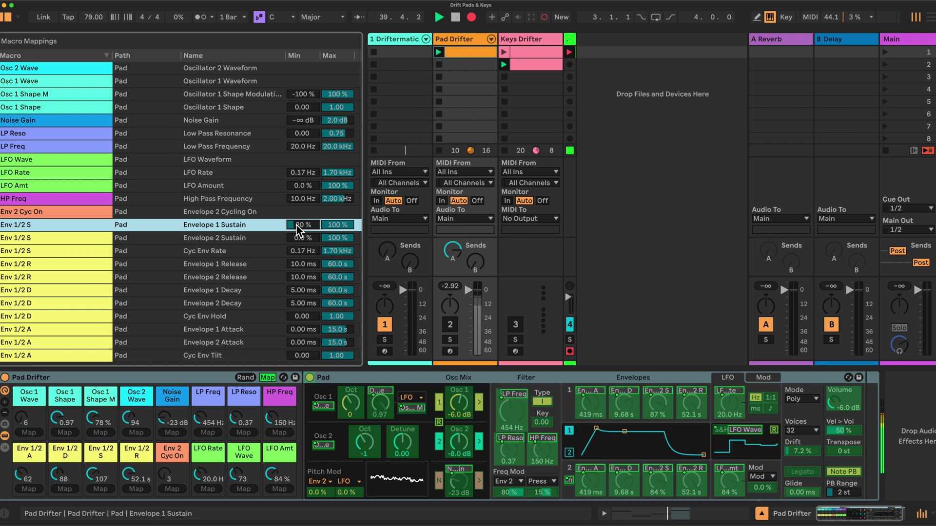
click(309, 237)
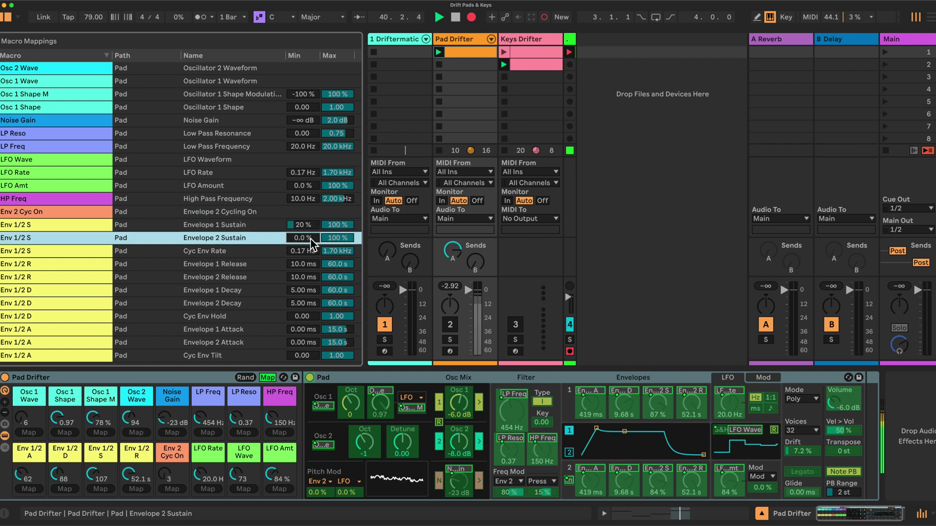
text(30)
key(Return)
Set Envelope 1 Release minimum to 10 s (10000 ms) and begin entering Envelope 2 Release's minimum
click(306, 264)
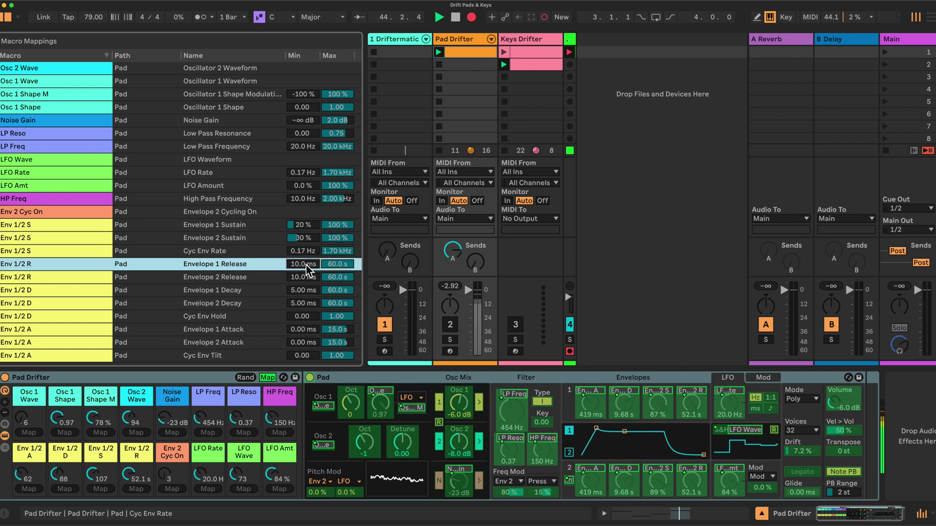
text(10000)
key(Return)
click(303, 277)
text(15)
text(0)
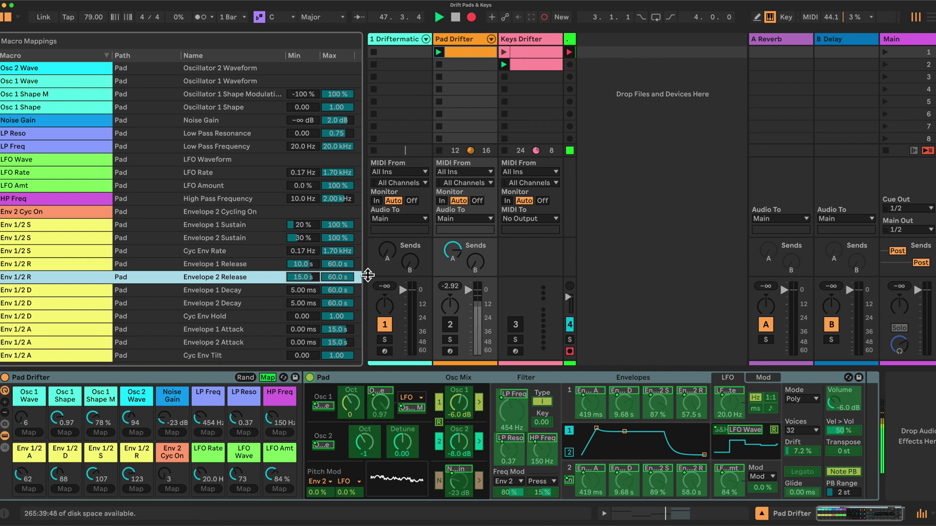
Set minimums of 15 s for Envelope 2 Release, 10 s for Envelope 1 Decay, 15 s for Envelope 2 Decay
click(304, 290)
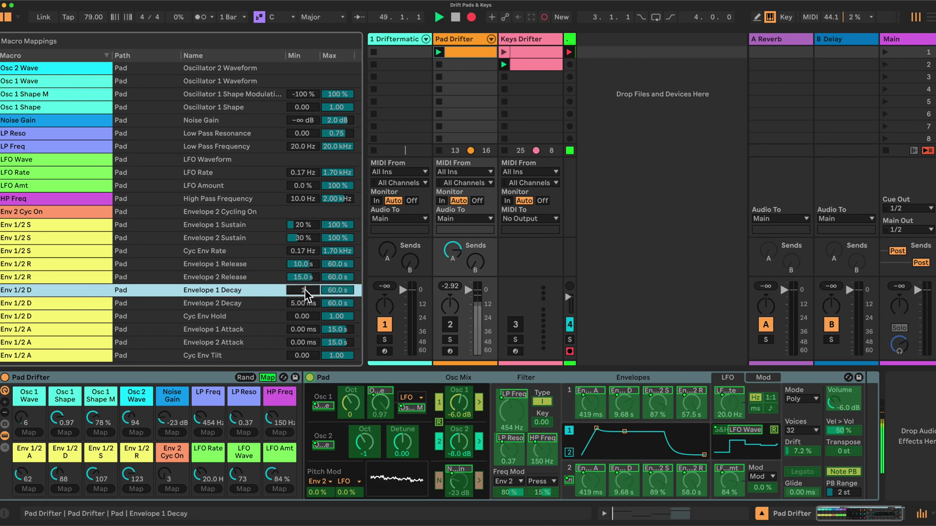
text(15000)
key(Return)
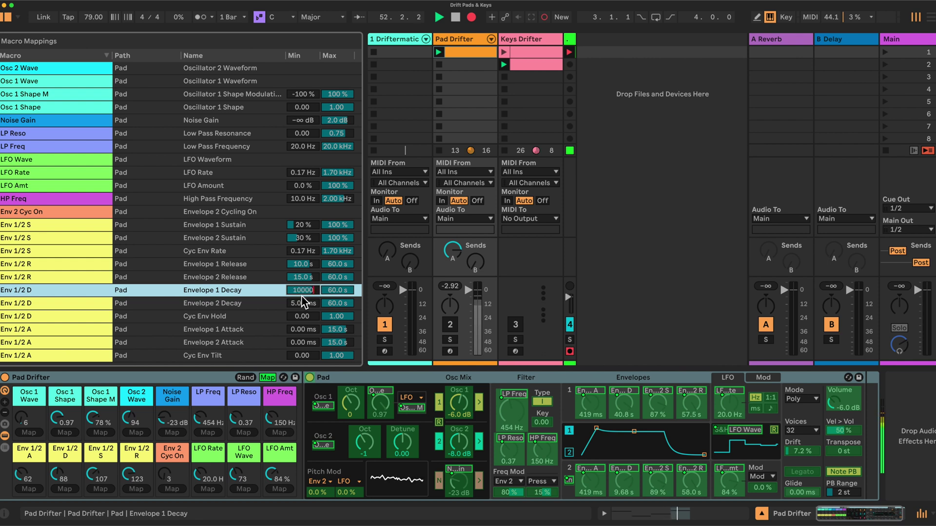
text(10000)
key(Return)
click(299, 299)
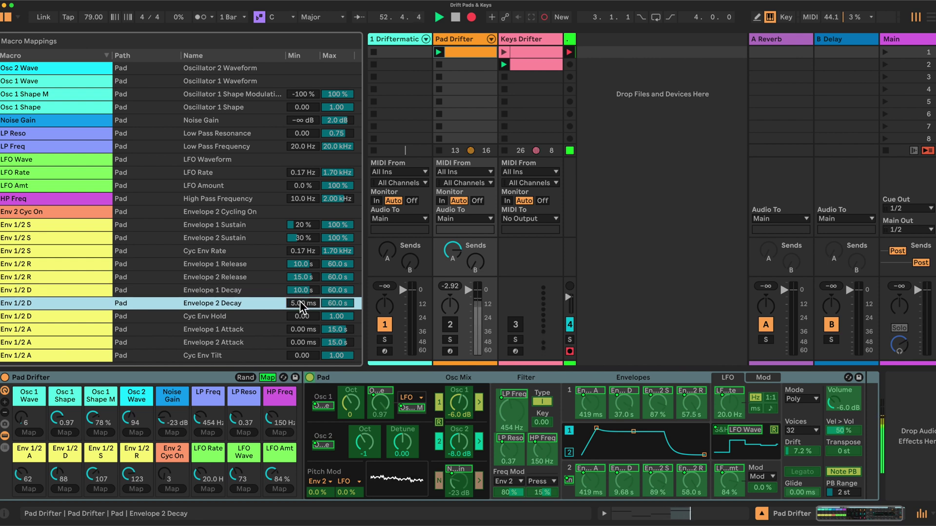
text(15000)
key(Return)
Set Envelope 1 and 2 Attack minimums to 2 s and 4 s
click(300, 329)
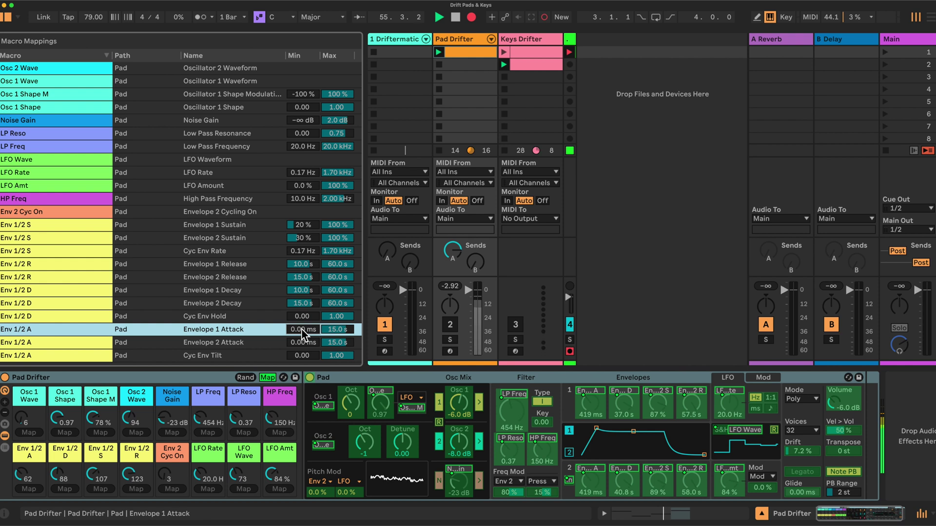
text(2000)
key(Return)
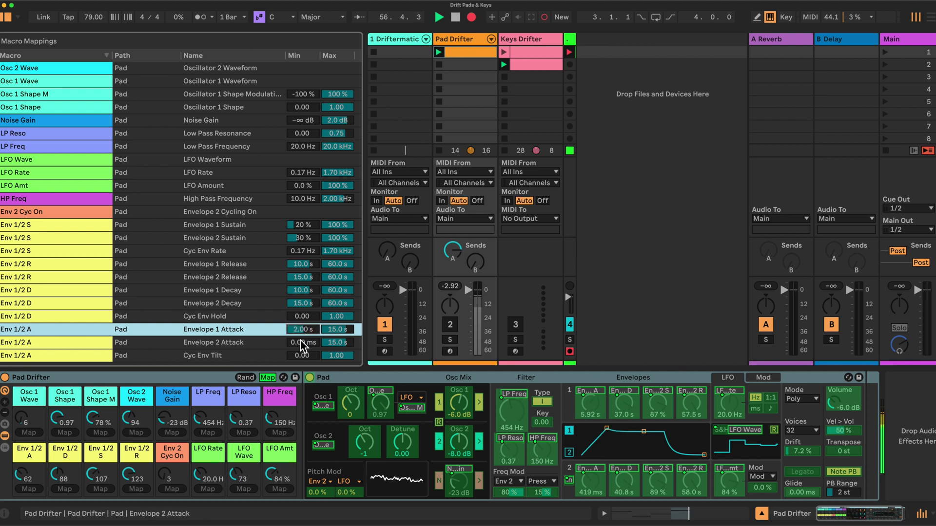
click(300, 341)
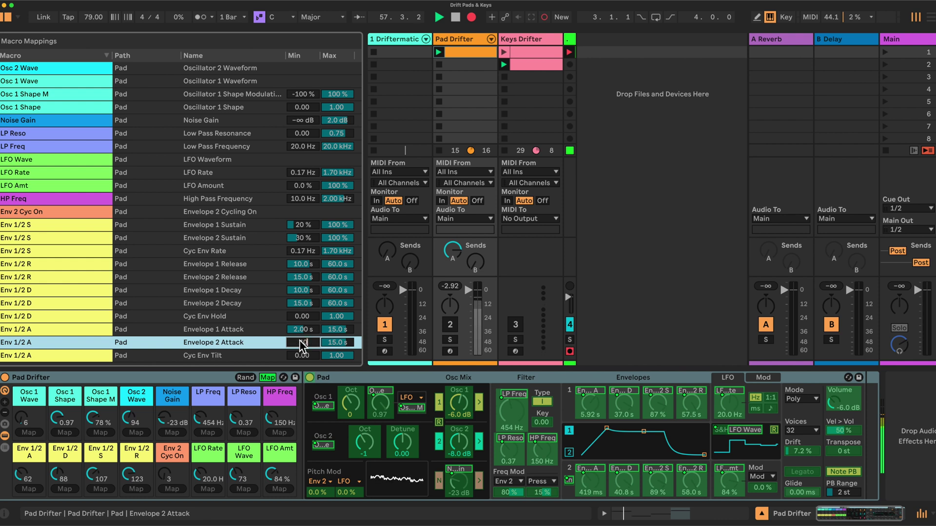
text(4000)
key(Return)
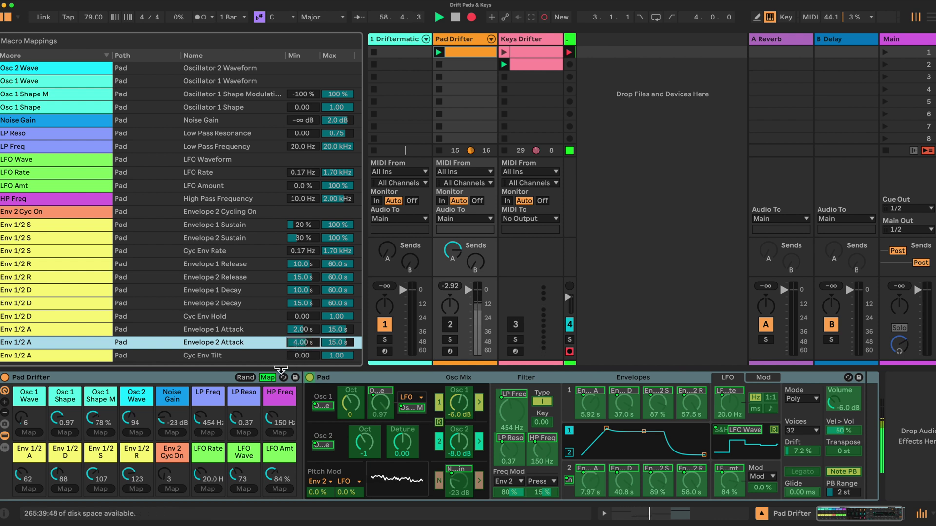
Exit Map mode, randomize Pad Drifter's macros twice with the track active, and set LP Freq to 320 Hz
click(268, 377)
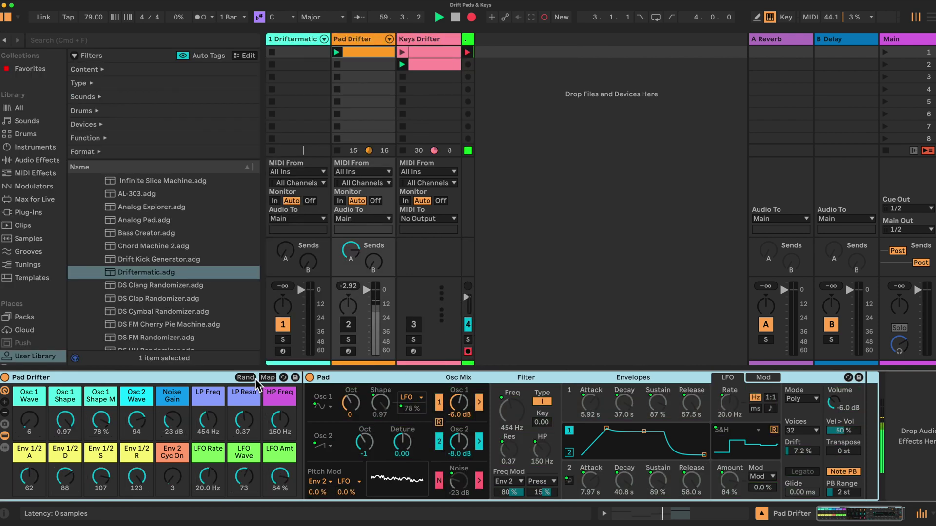
click(245, 376)
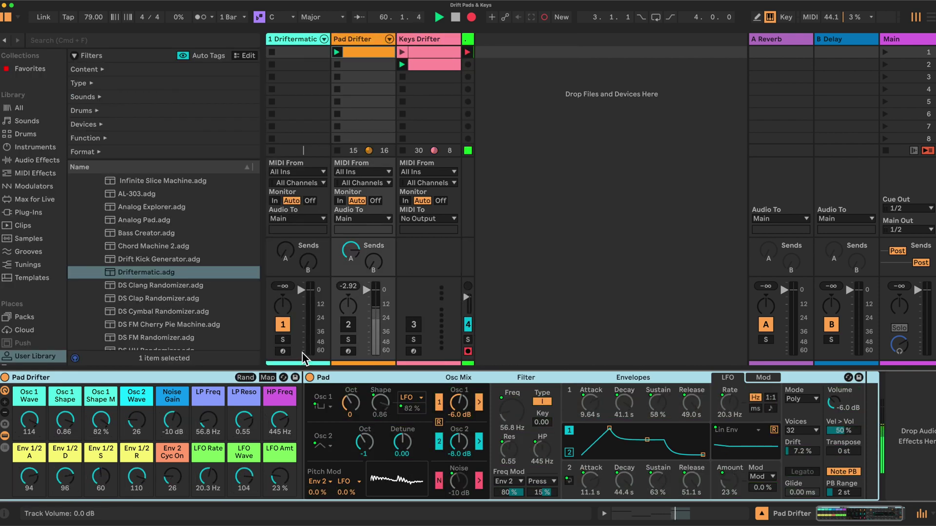
click(351, 328)
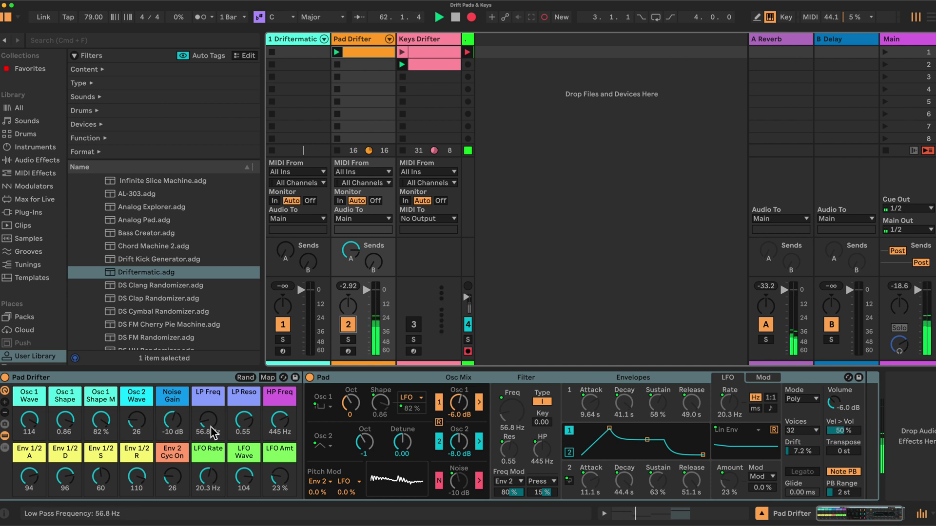
drag(207, 422, 172, 422)
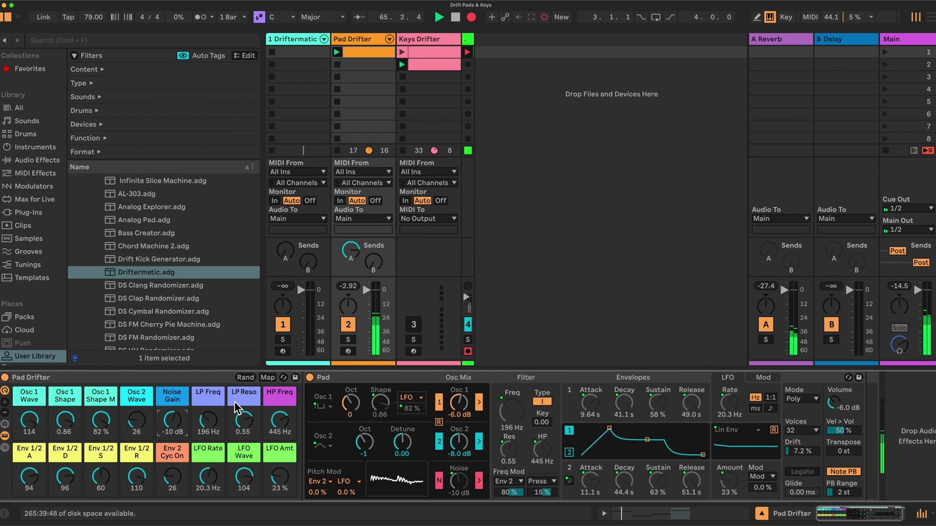
click(245, 378)
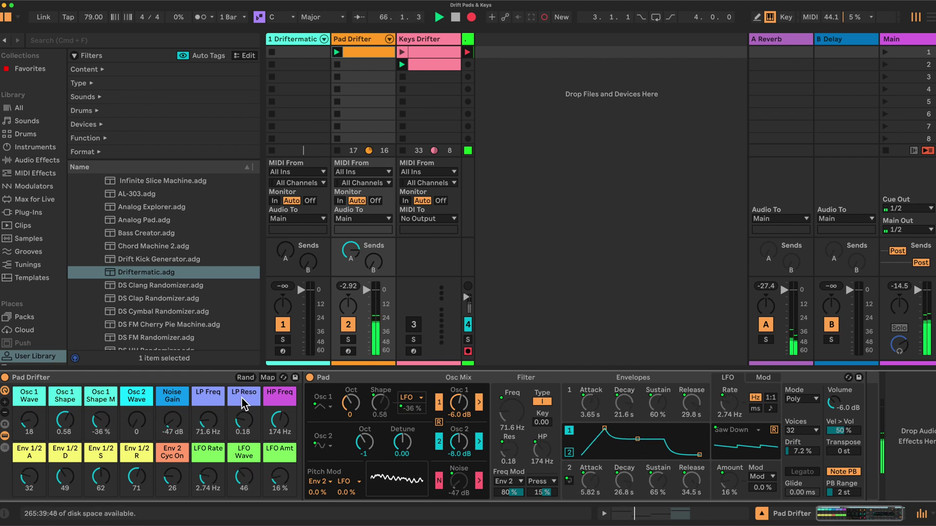
drag(215, 422, 214, 400)
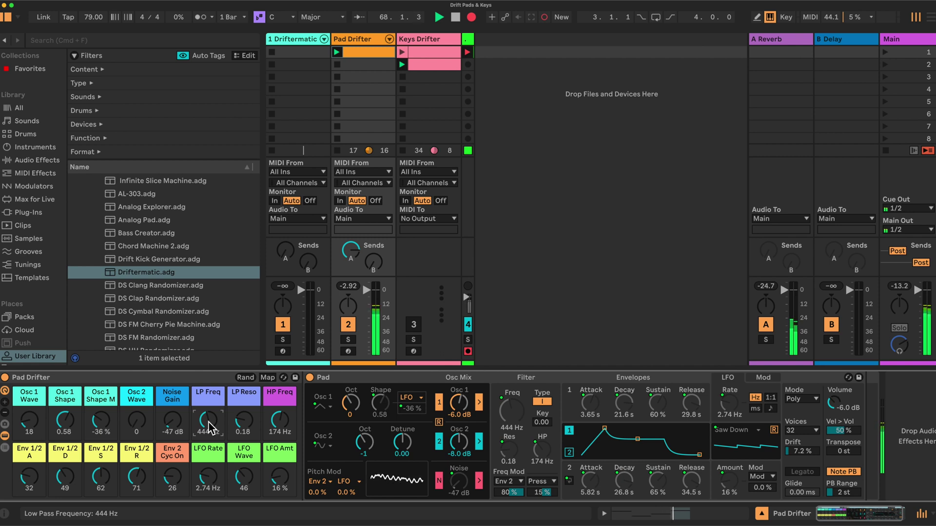
drag(210, 422, 210, 429)
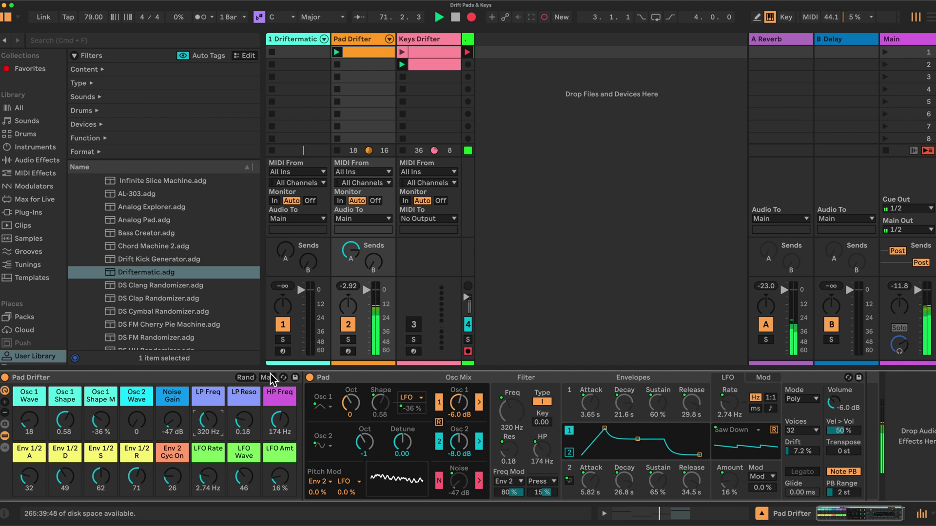
Turn off Pad Drifter and load Driftermatic.adg onto the Keys Drifter track
click(349, 326)
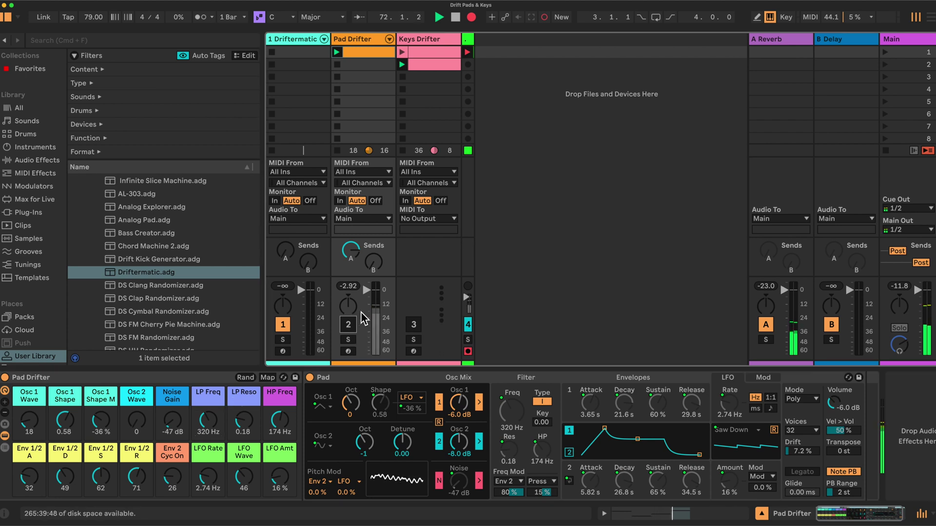
click(433, 39)
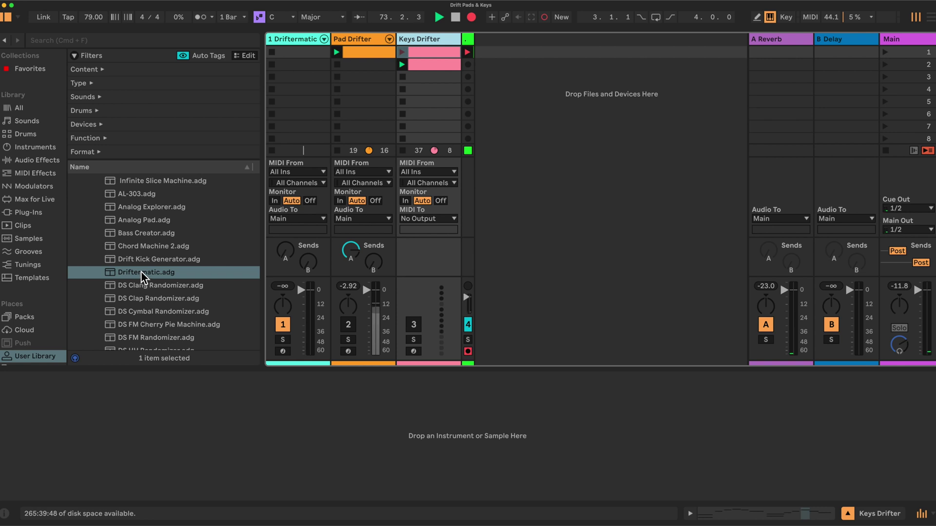
drag(141, 271, 155, 443)
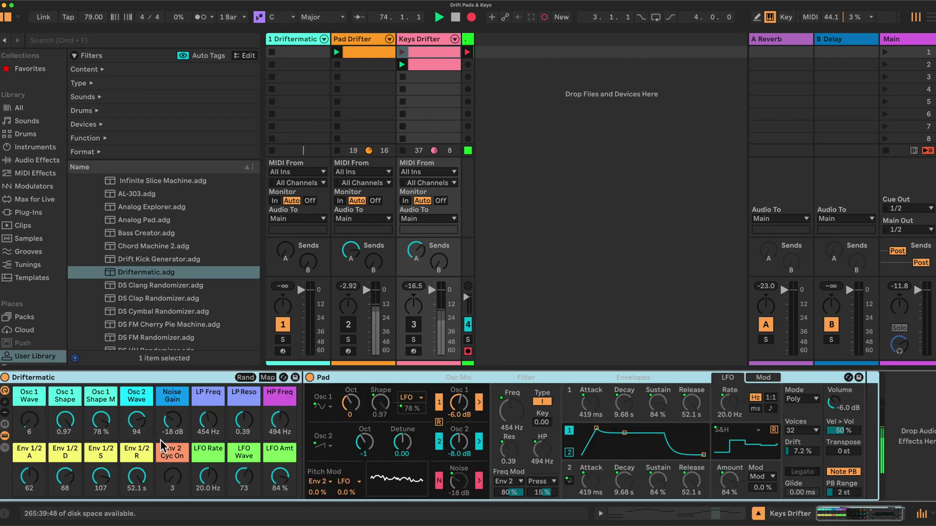
Rename the new rack to 'Keys Drifter'
right_click(46, 379)
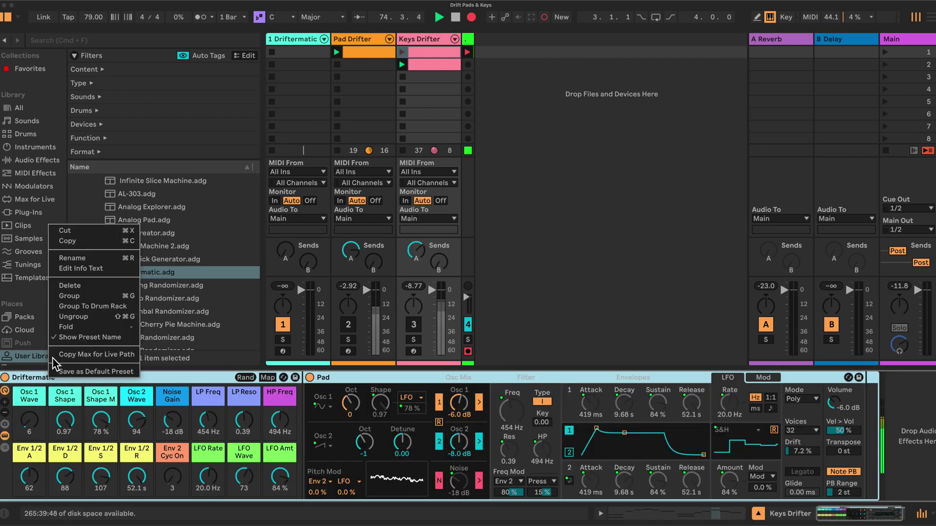
click(71, 258)
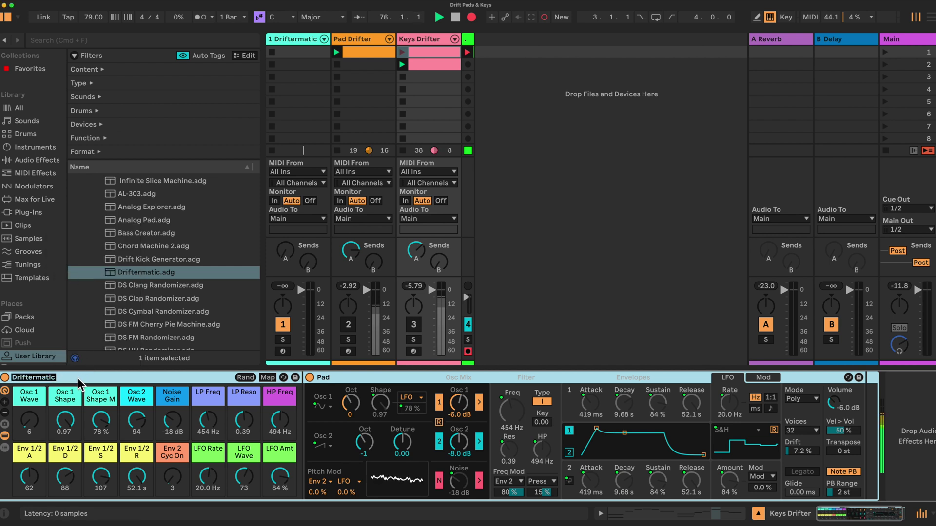
text(Keys Drifter)
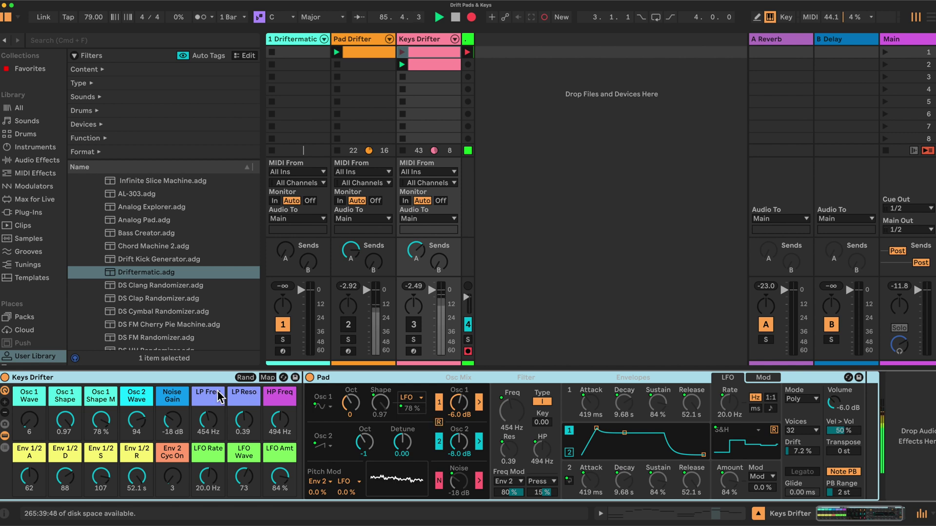
In Map mode, cap Noise Gain's maximum at -19 dB and pick the High Pass Frequency mapping
click(267, 378)
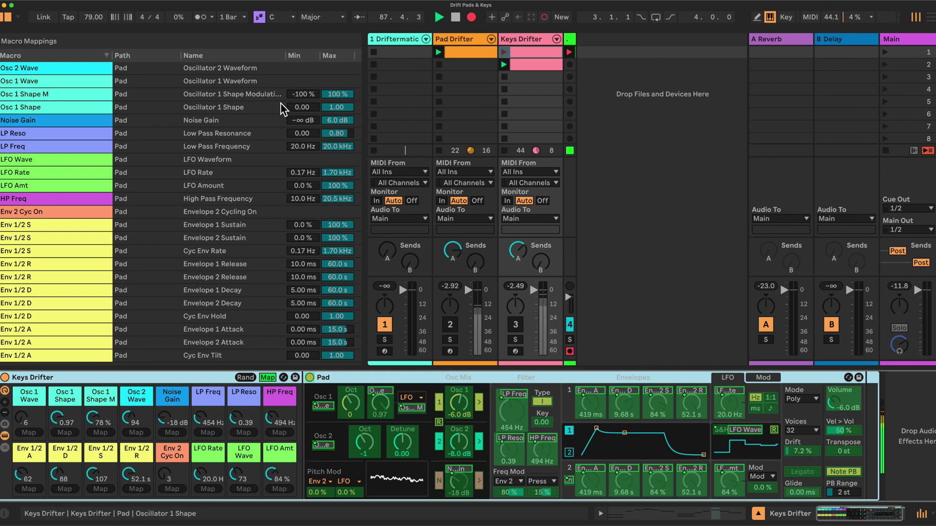
mouse_move(336, 120)
mouse_down()
mouse_move(336, 134)
mouse_move(340, 126)
mouse_up()
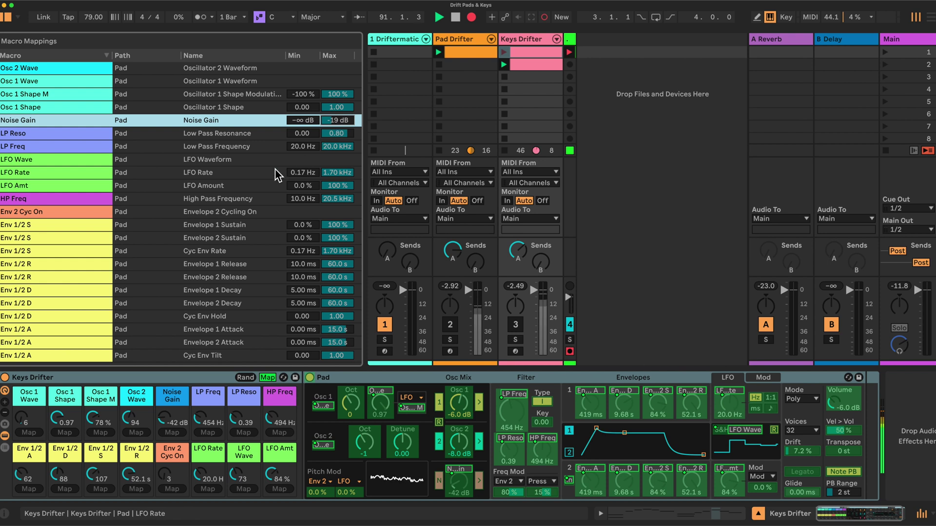
click(96, 201)
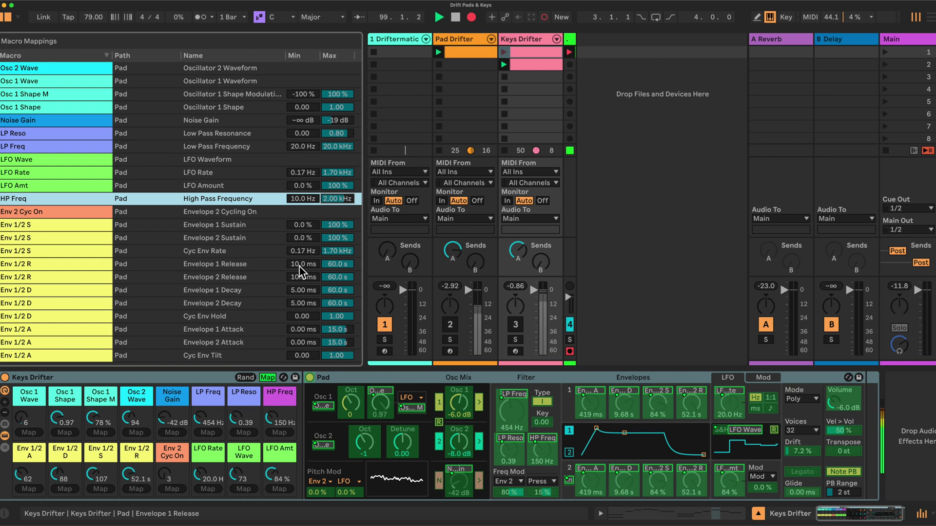
Cap Envelope 1 and 2 Release maximums at 3.00 s
click(335, 265)
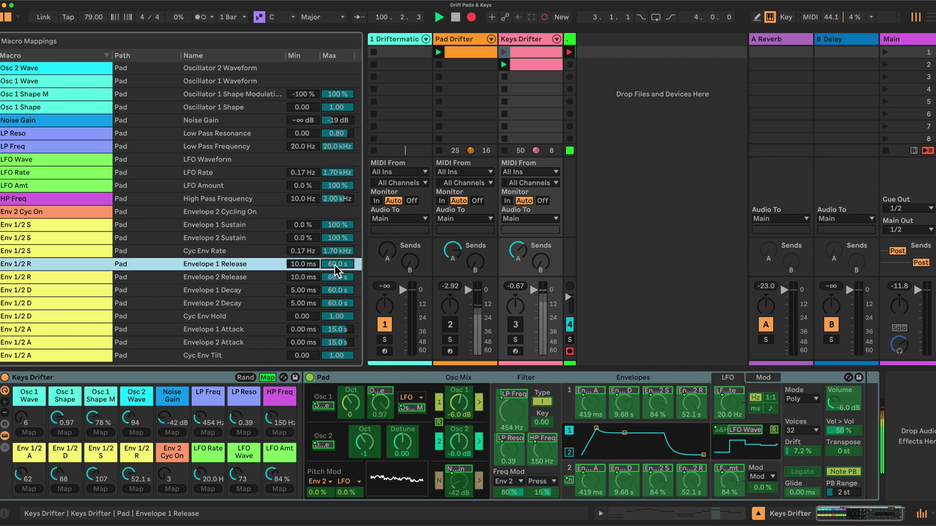
text(3000)
key(Return)
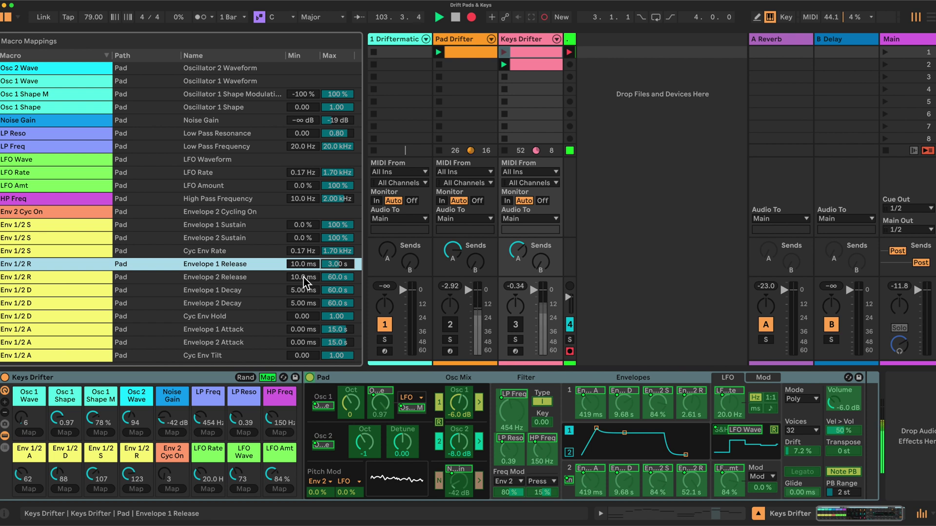
click(323, 277)
text(100)
key(Return)
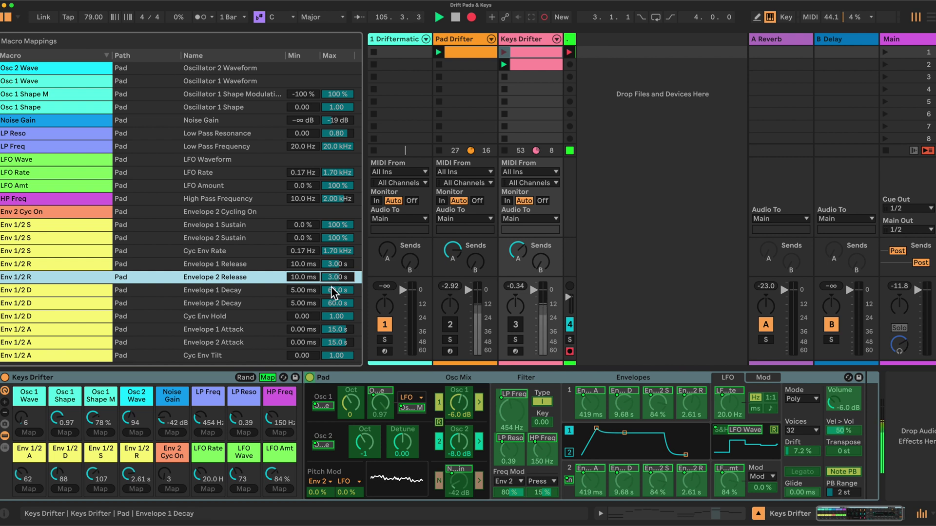
Cap Envelope 1 and 2 Decay maximums at 3.00 s (3000 ms)
click(335, 291)
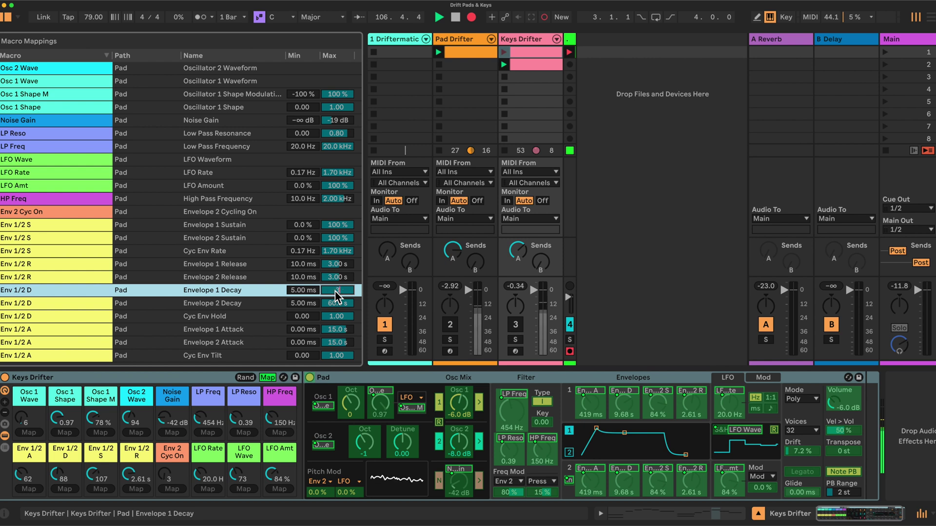
text(3000)
key(Return)
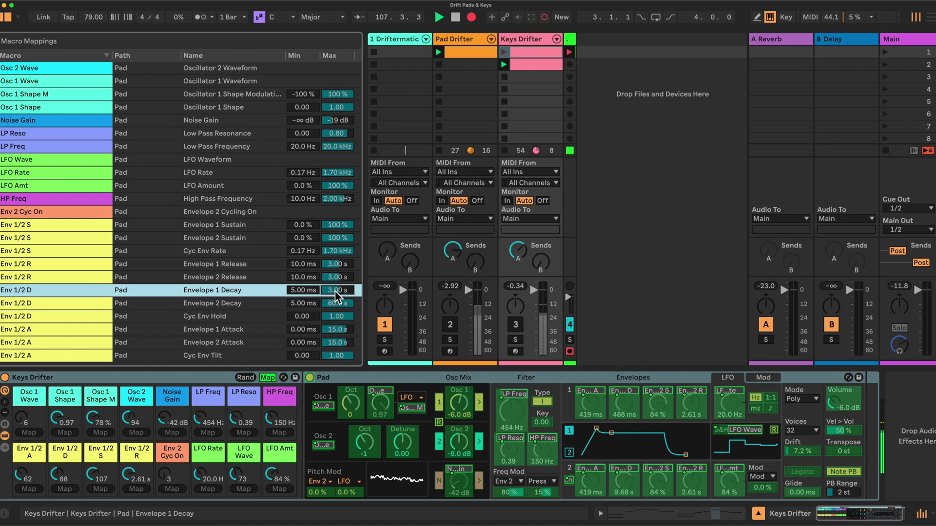
click(333, 304)
text(3000)
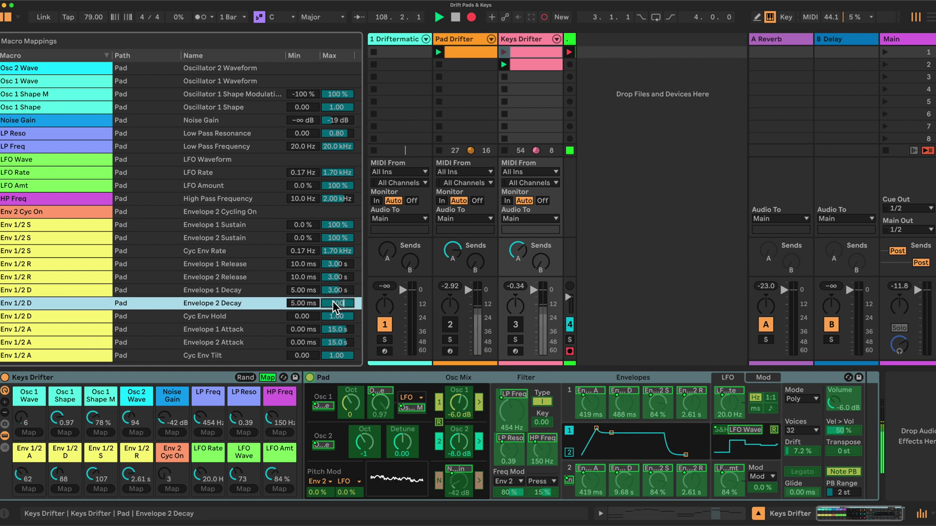
key(Return)
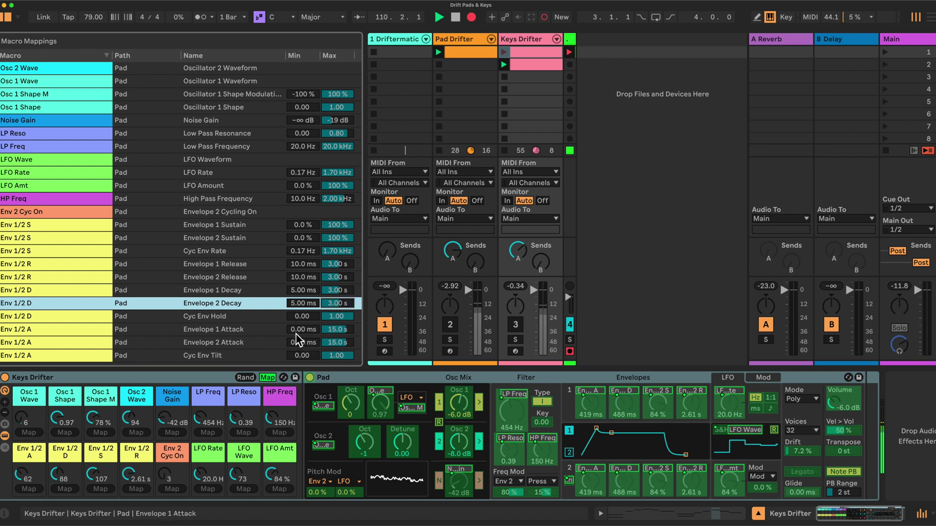
Cap Envelope 1 and 2 Attack maximums at 10 ms
double_click(336, 329)
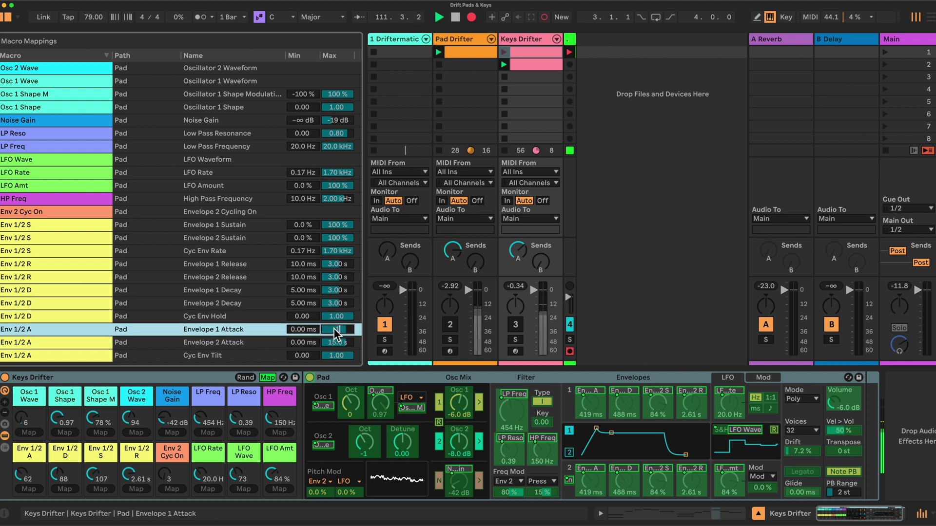
text(10)
key(Return)
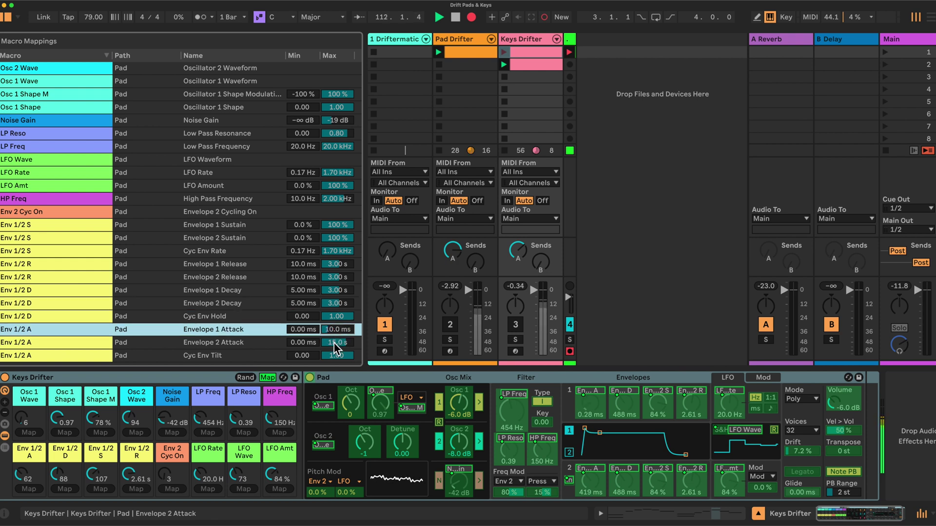
click(332, 343)
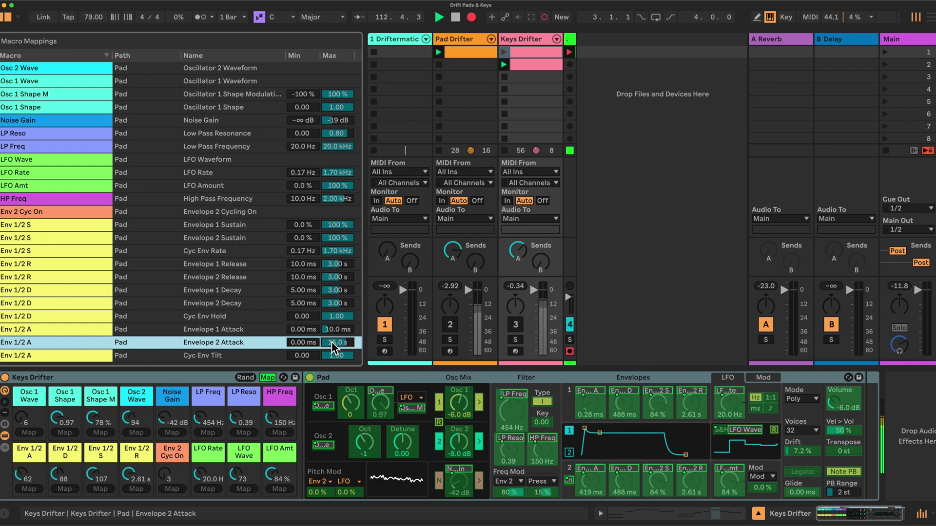
text(10)
key(Return)
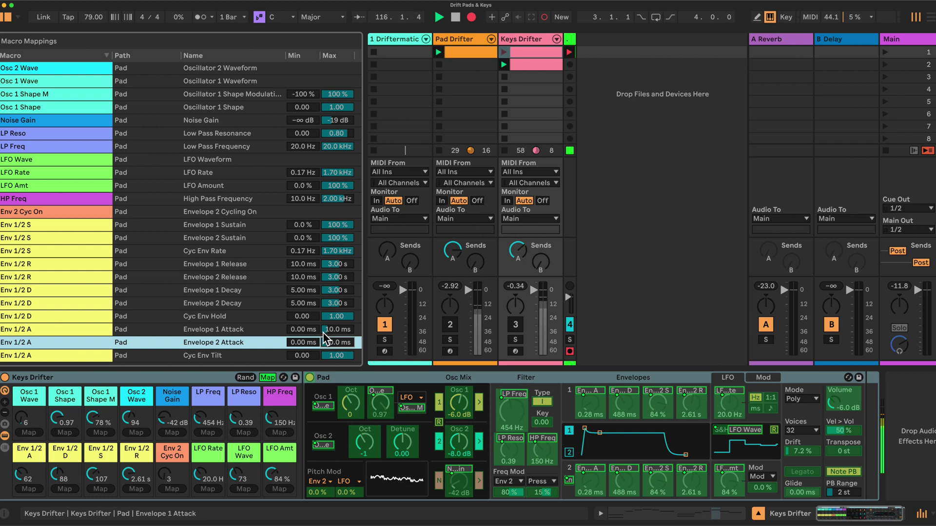
Randomize Keys Drifter's macros, unmute it, and set low-pass 1.00 kHz and high-pass 293 Hz
click(268, 377)
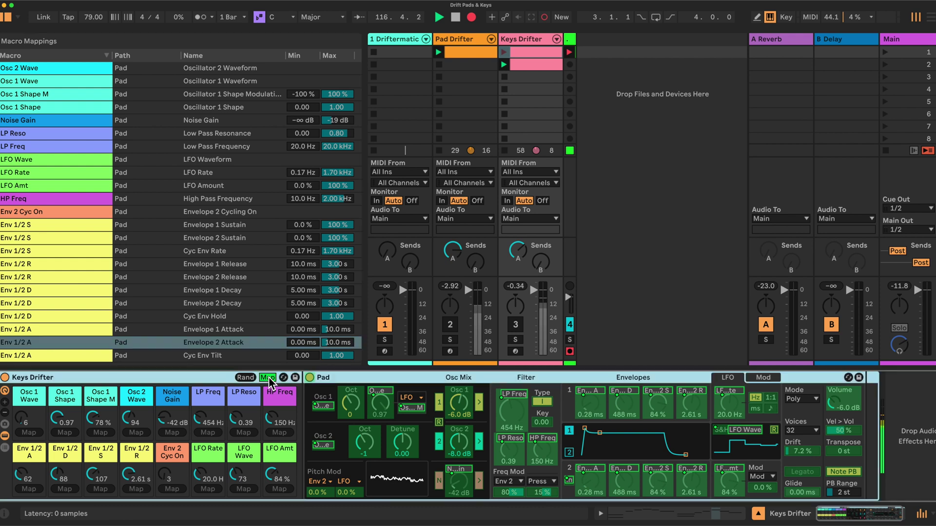
click(245, 378)
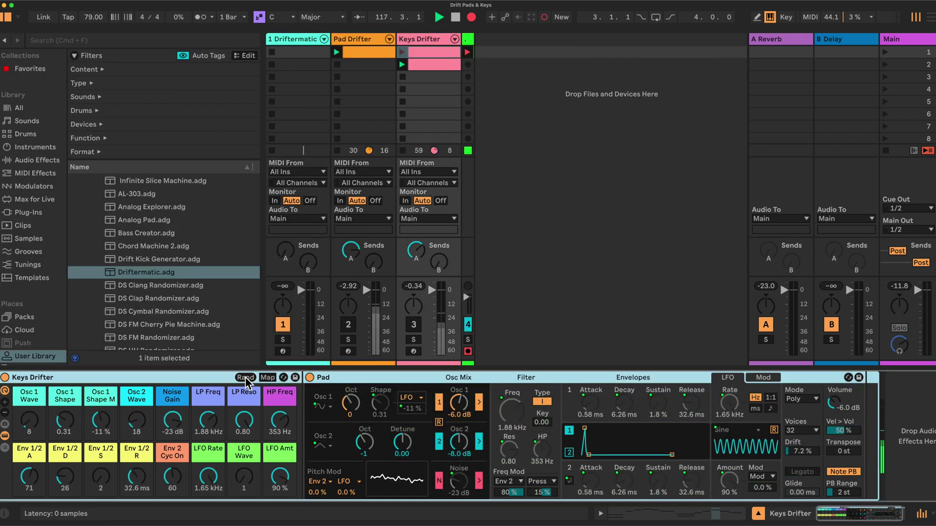
click(415, 325)
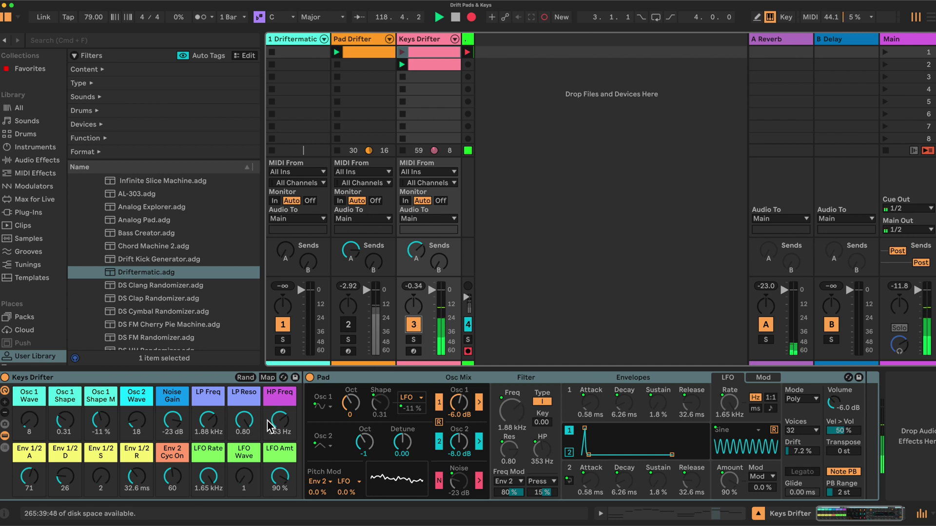
drag(244, 419, 209, 439)
mouse_move(101, 480)
mouse_down()
mouse_move(101, 461)
mouse_move(103, 482)
mouse_up()
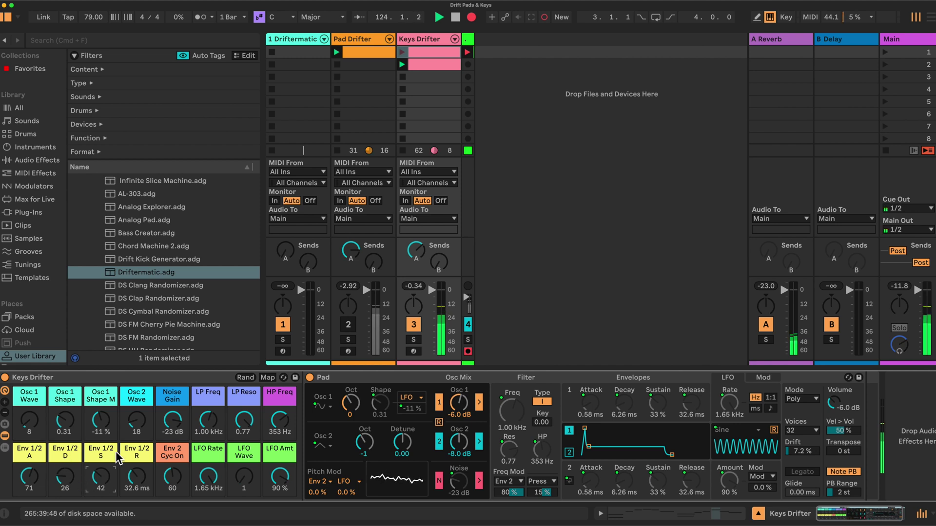
drag(279, 420, 279, 431)
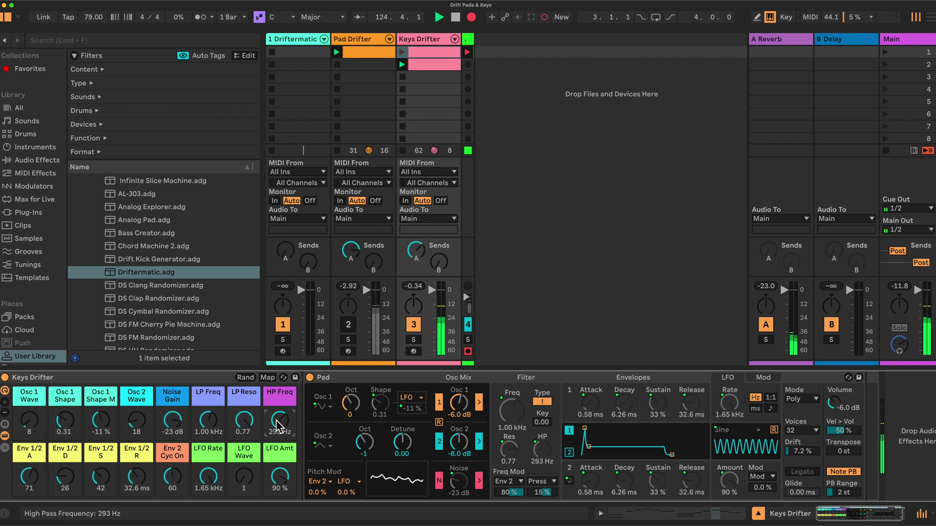
Re-randomize the macros, then set envelope decay 2.66 s, sustain 0.8% and release 828 ms
click(245, 378)
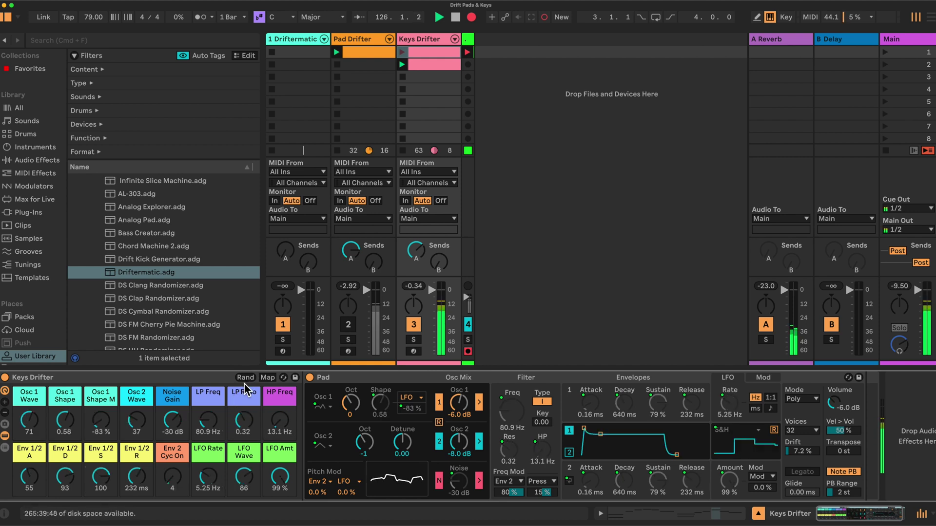
drag(101, 476, 100, 521)
drag(65, 480, 30, 494)
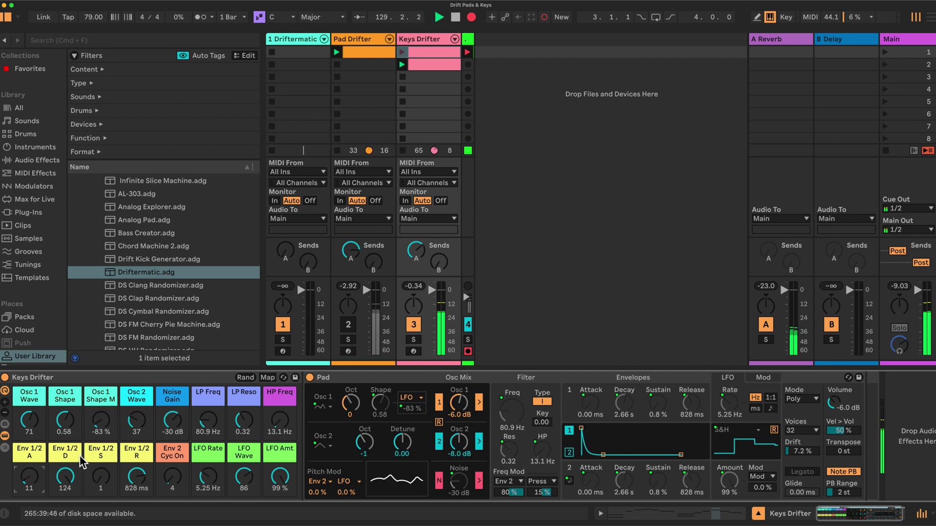